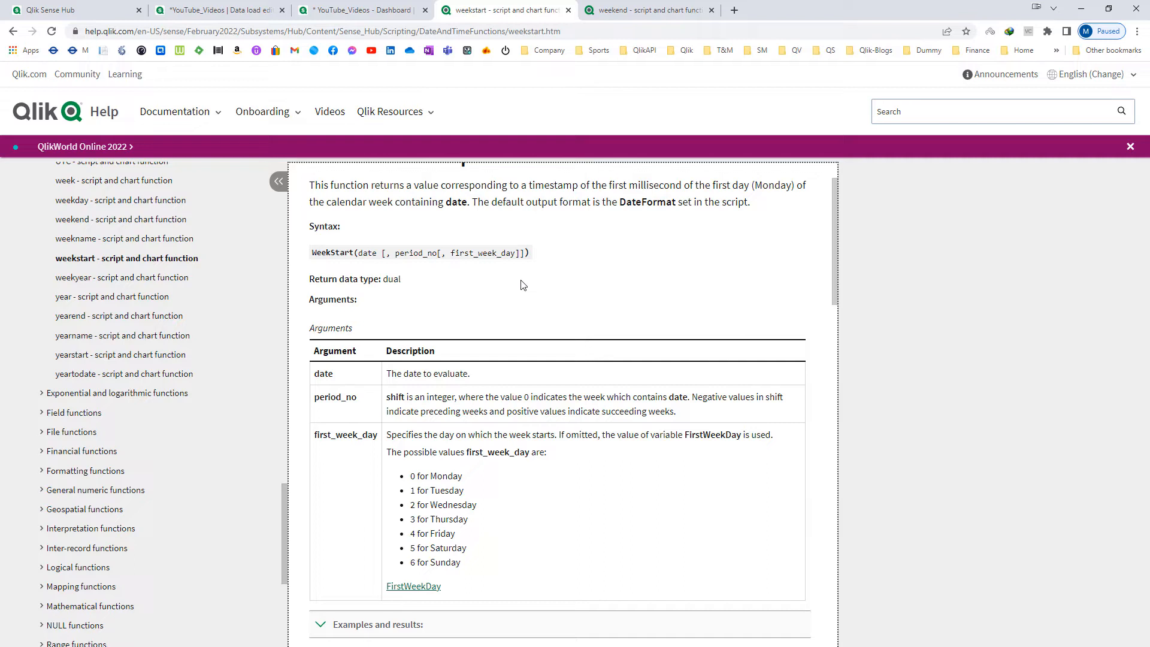
Step: Review the WeekStart help page's syntax, its first-day-of-week description, and the period_no and first_week_day arguments
drag(311, 252, 534, 265)
click(529, 281)
drag(530, 187, 810, 184)
click(793, 221)
drag(450, 252, 518, 252)
click(540, 273)
drag(451, 252, 514, 254)
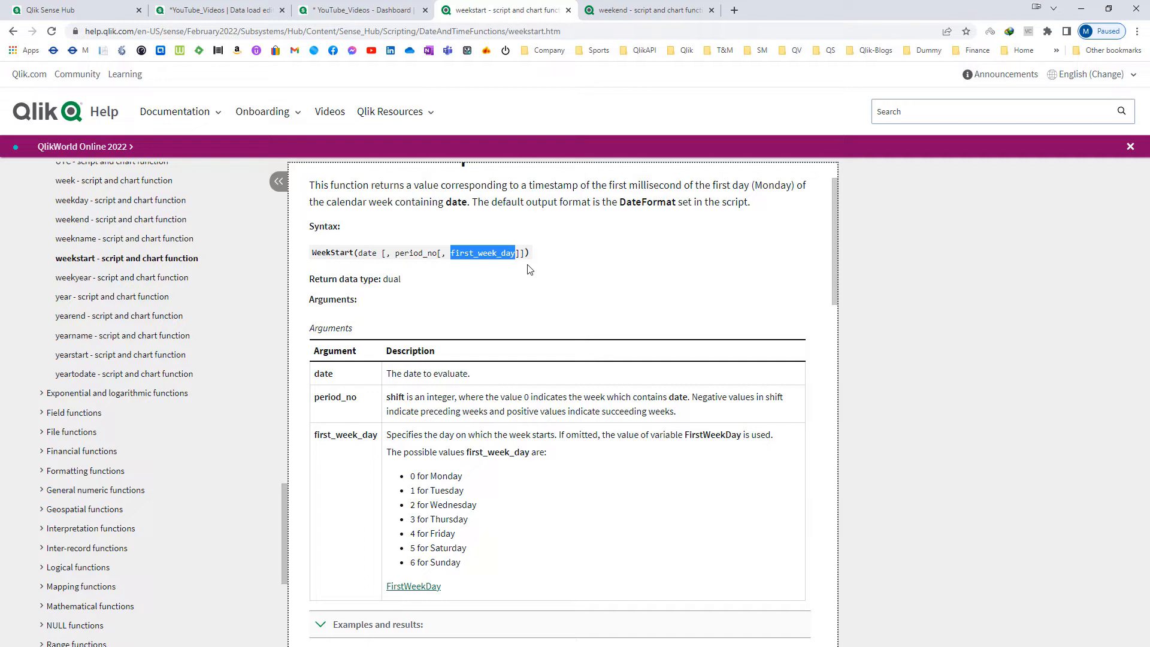
click(526, 302)
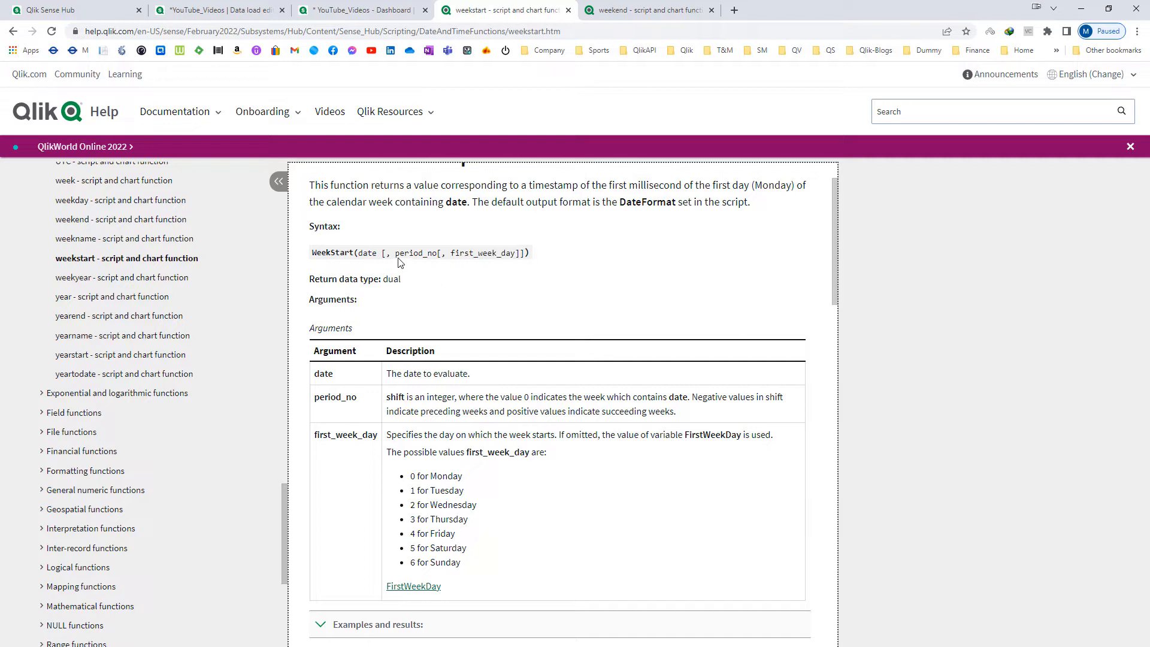
drag(395, 254, 437, 254)
Step: Open the WeekEnd help page and review its syntax, last-day-of-week description and first_week_day argument
click(636, 12)
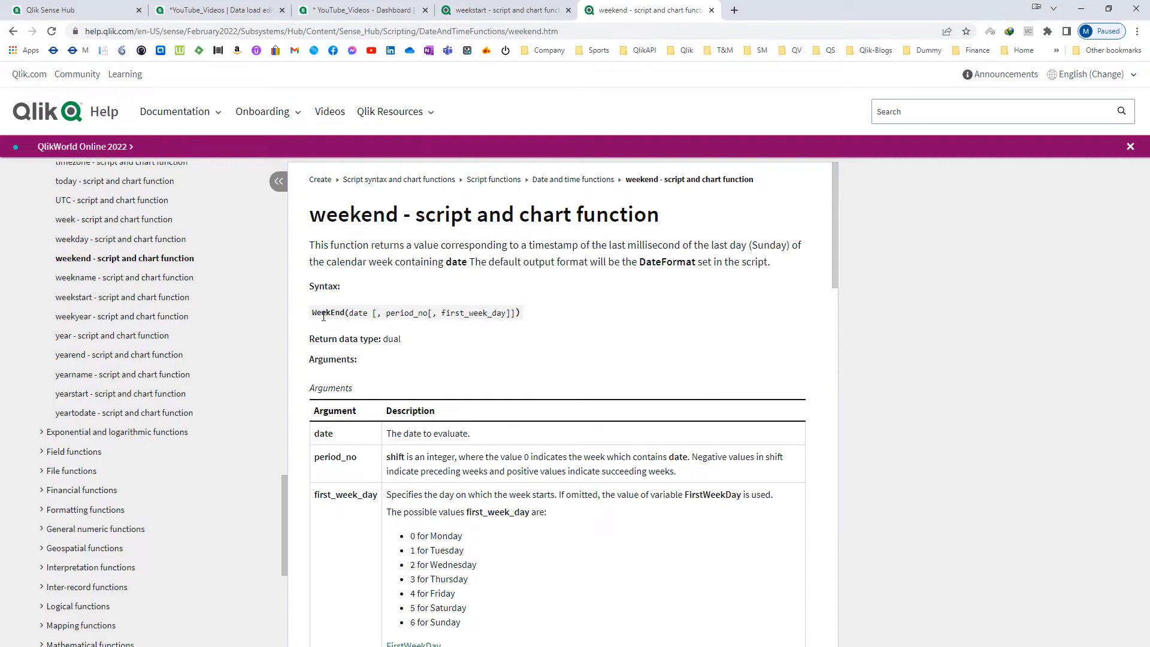
click(343, 317)
triple_click(519, 310)
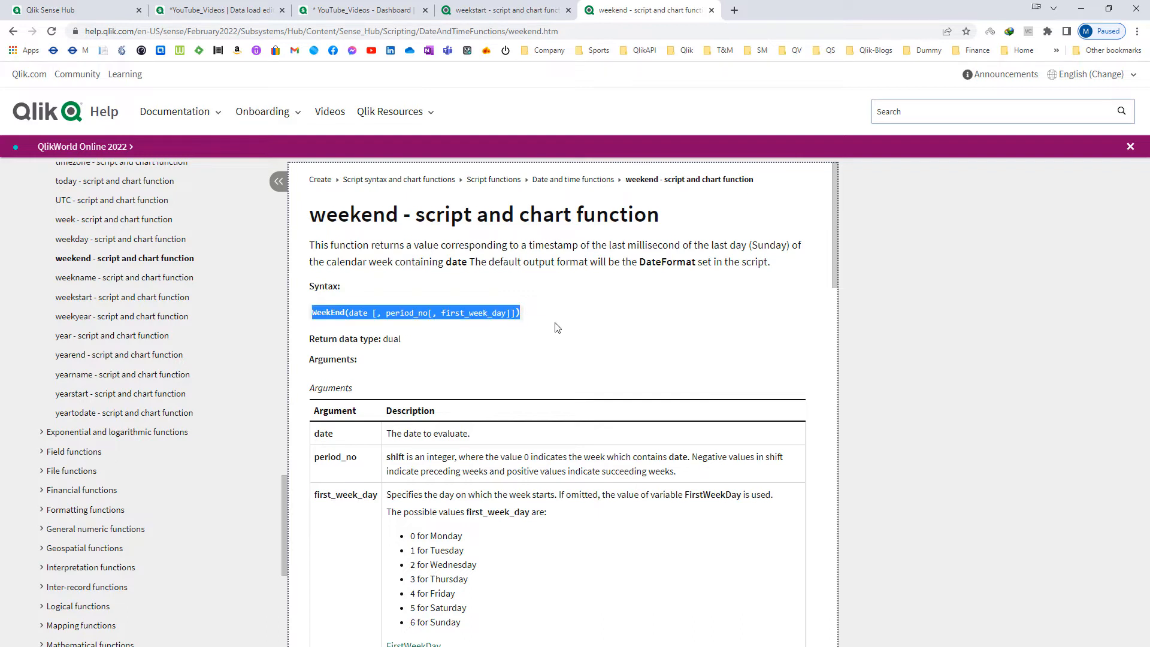
drag(610, 246, 810, 250)
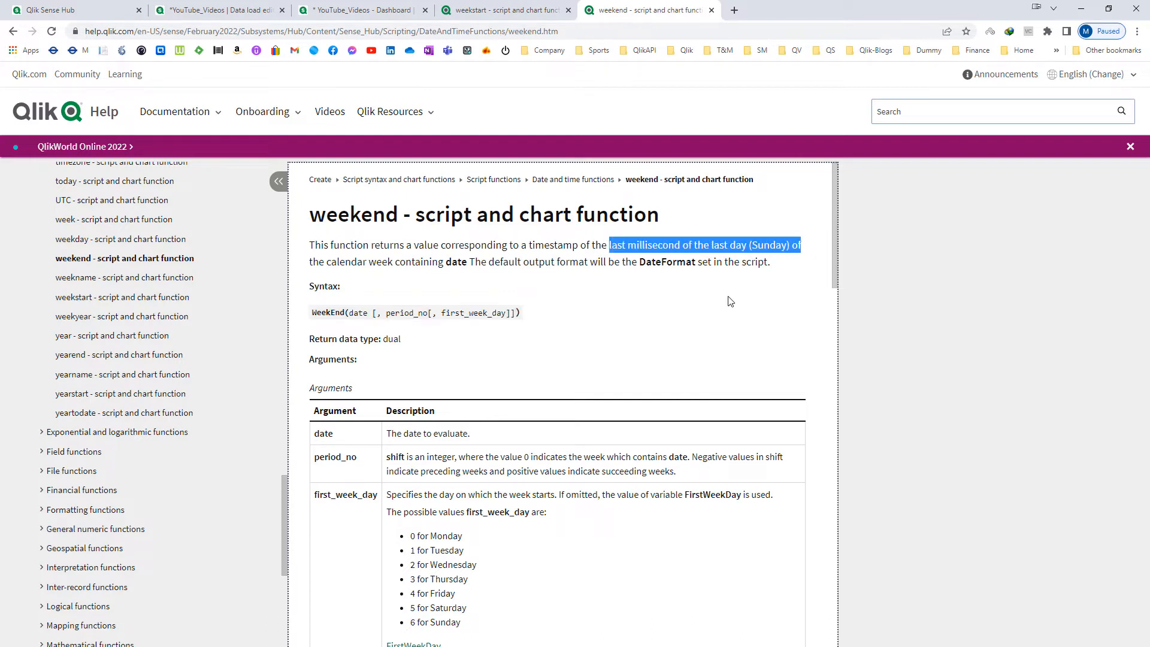
drag(442, 314, 507, 314)
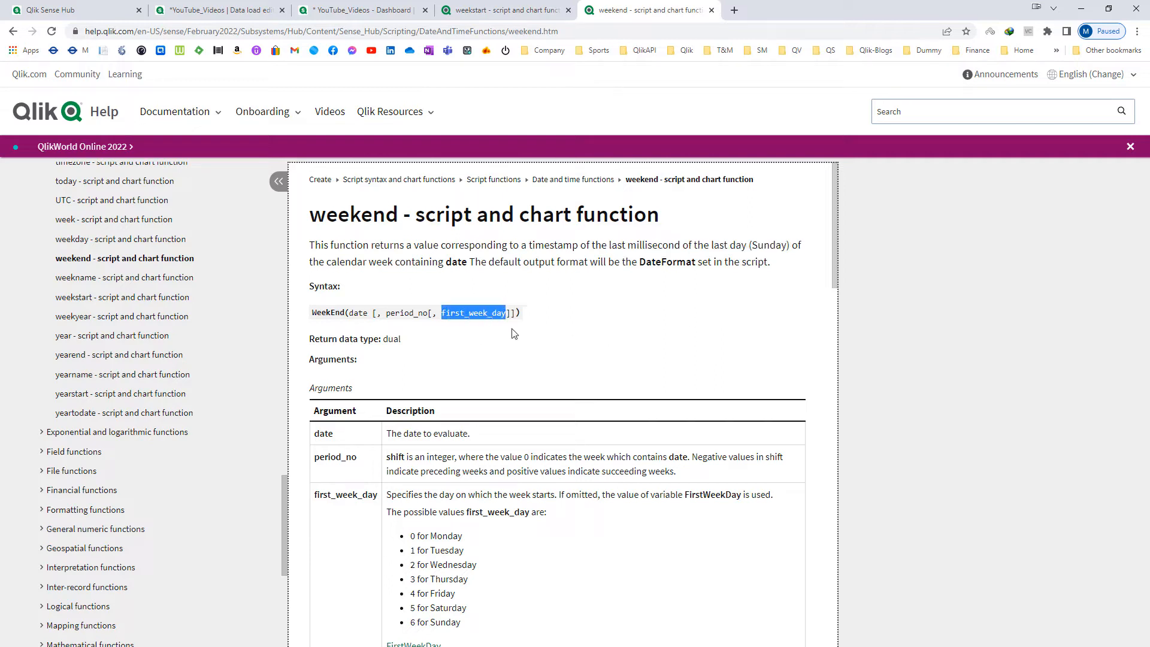
click(513, 333)
drag(442, 314, 507, 314)
drag(312, 314, 523, 308)
click(538, 342)
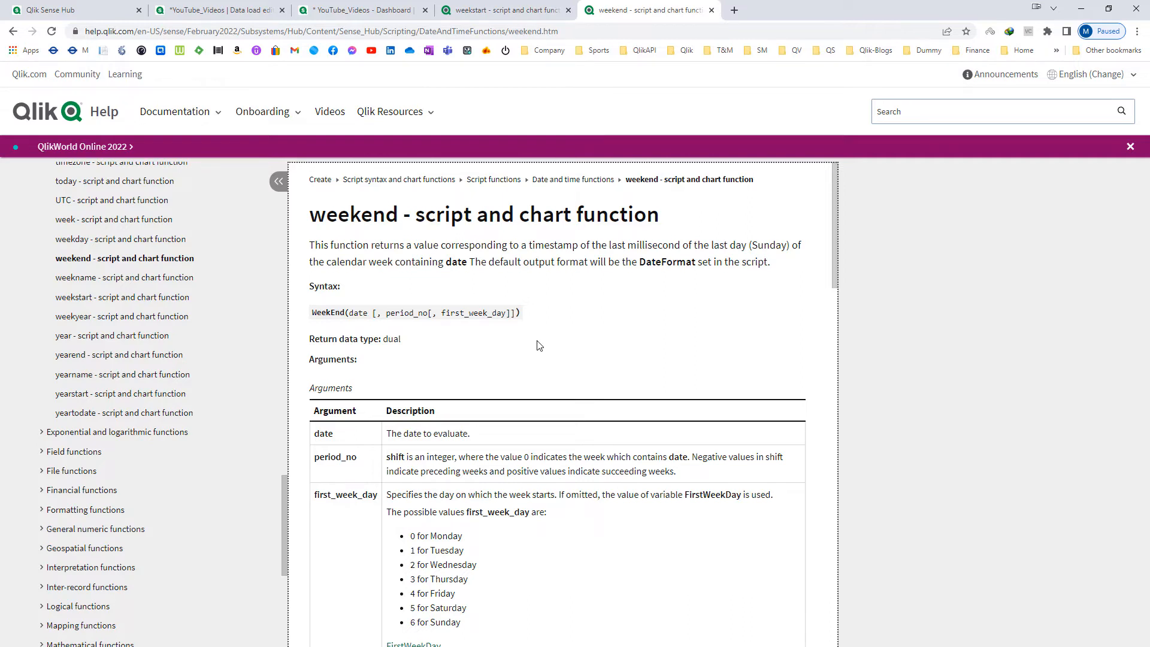
Step: On the Dashboard sheet, add a KPI with the measure =Today() below the Sales KPI, sized 8 by 3 grid cells
click(30, 184)
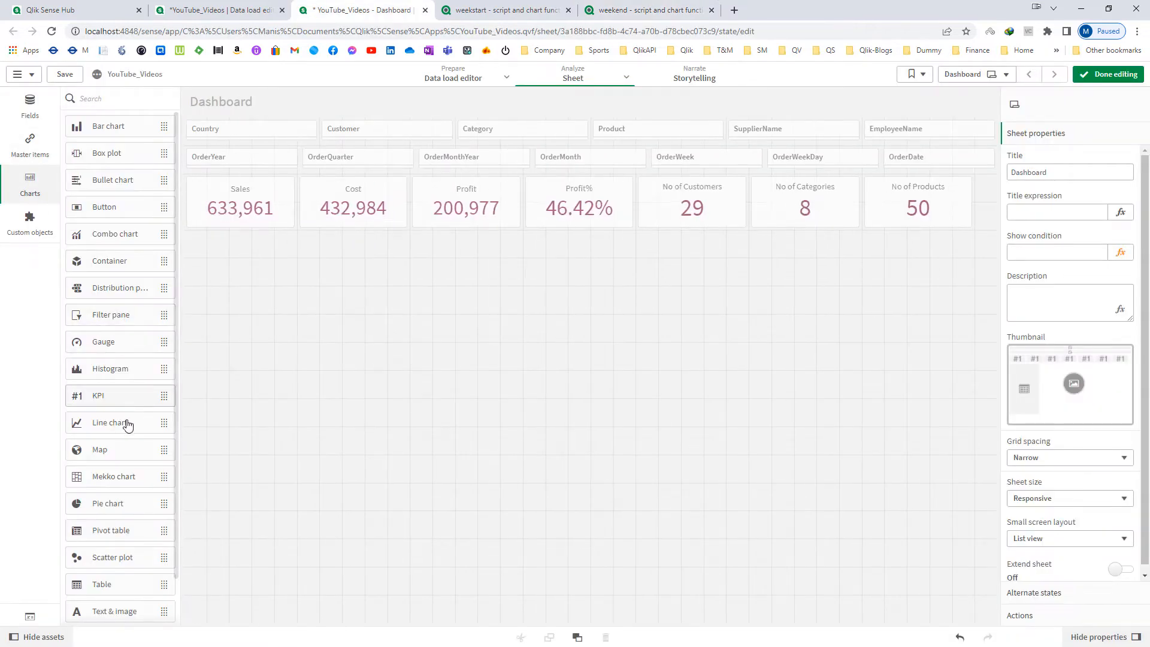
drag(107, 397, 297, 315)
drag(589, 368, 362, 339)
click(280, 298)
text(=Today())
key(Return)
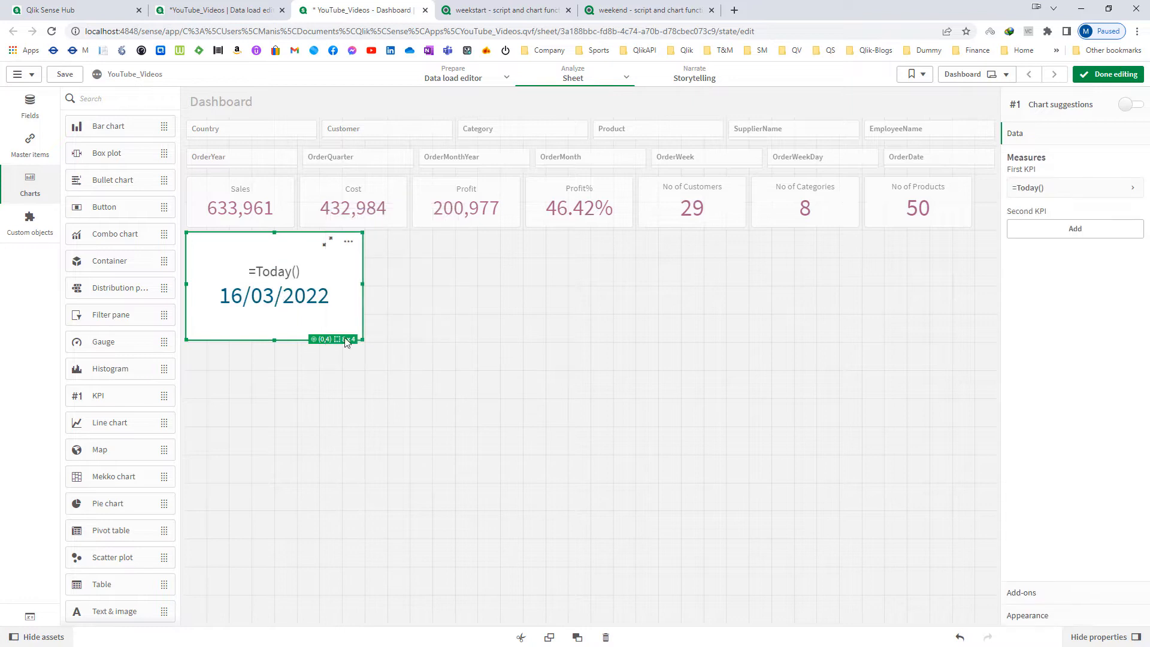
drag(364, 342, 353, 329)
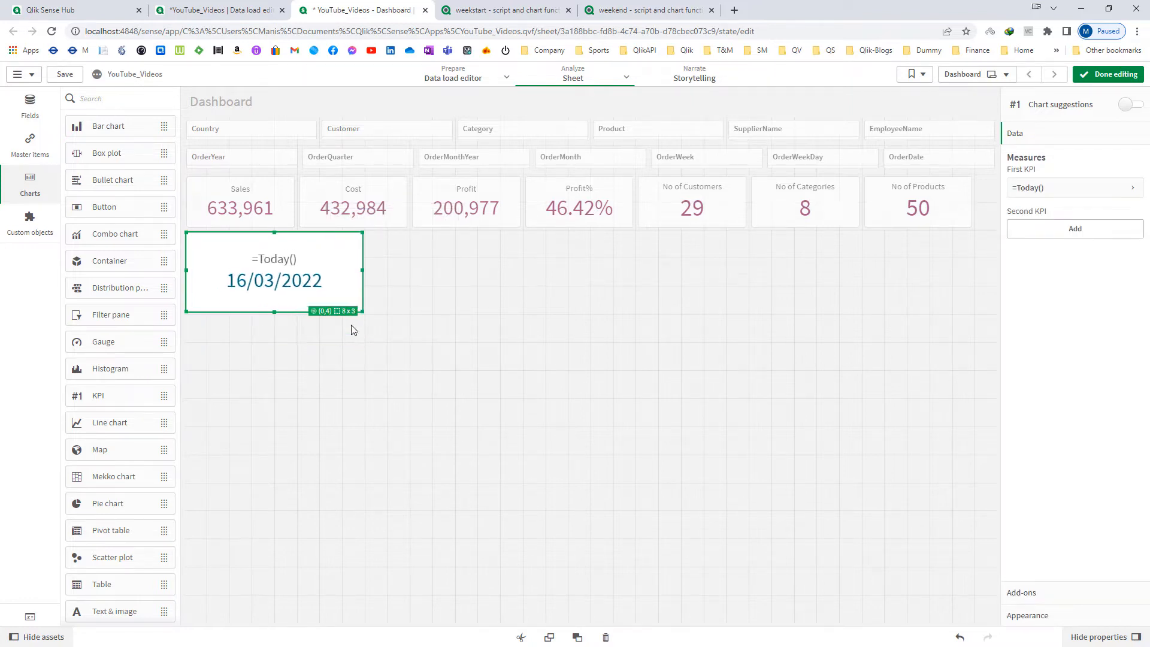
Step: Duplicate the =Today() KPI beside the original and size the copy 10 by 3 grid cells
right_click(287, 292)
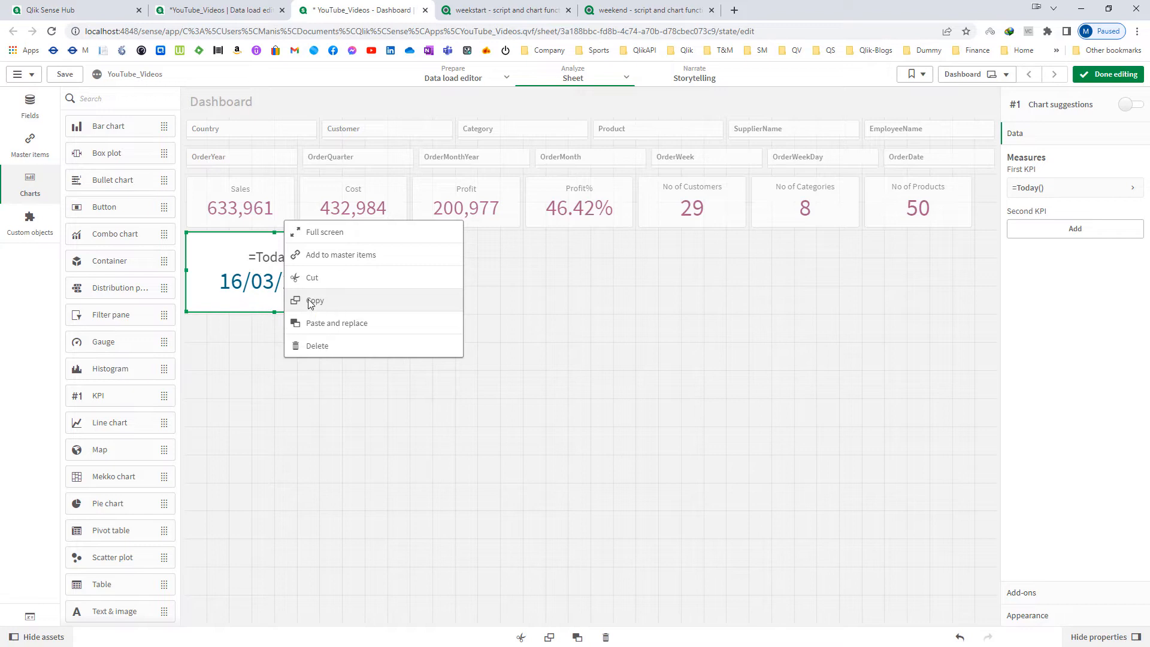
click(312, 301)
key(ctrl+v)
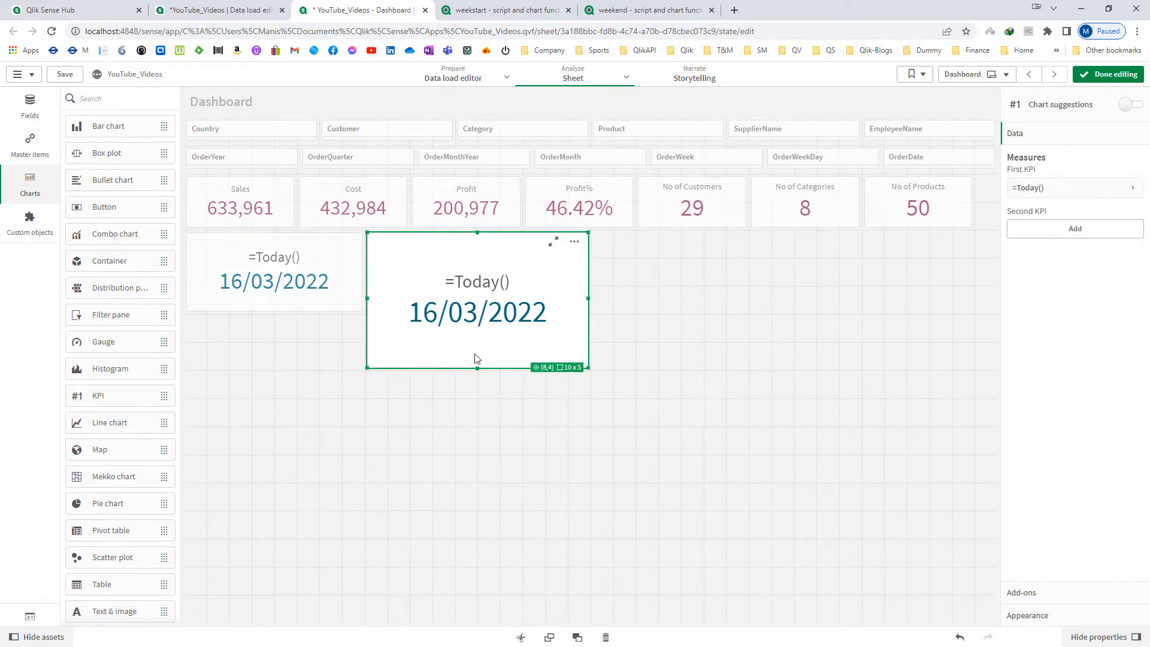
drag(476, 367, 469, 320)
Step: Change the copied KPI's measure expression to =WeekStart(Today())
click(1058, 188)
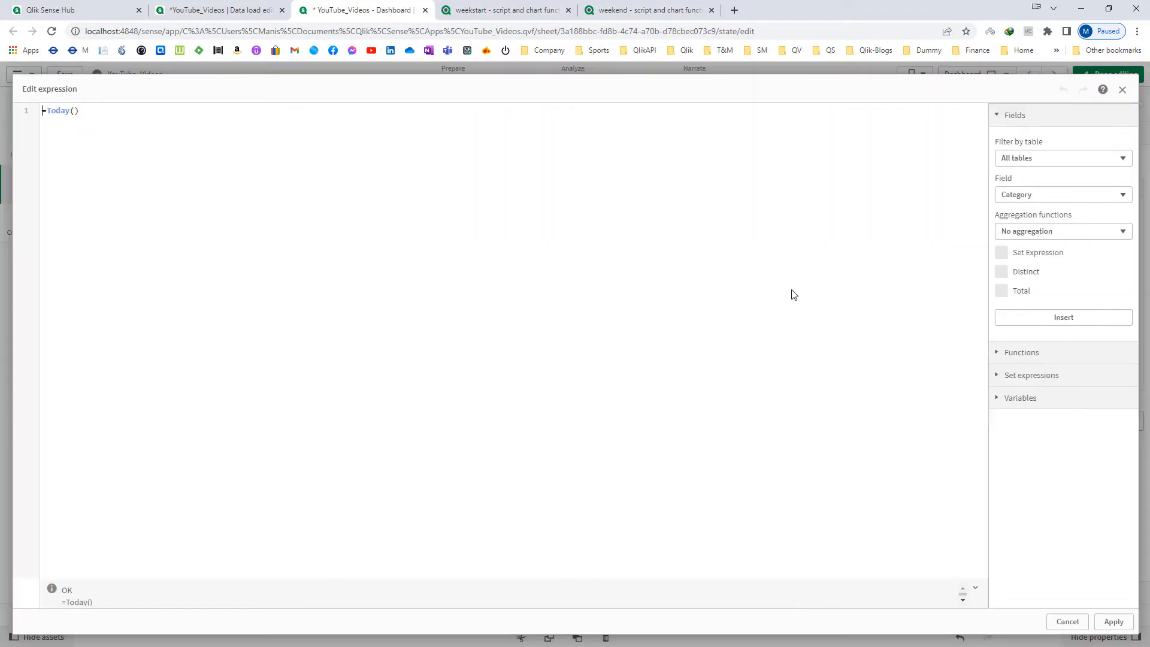
text(WeekStart()
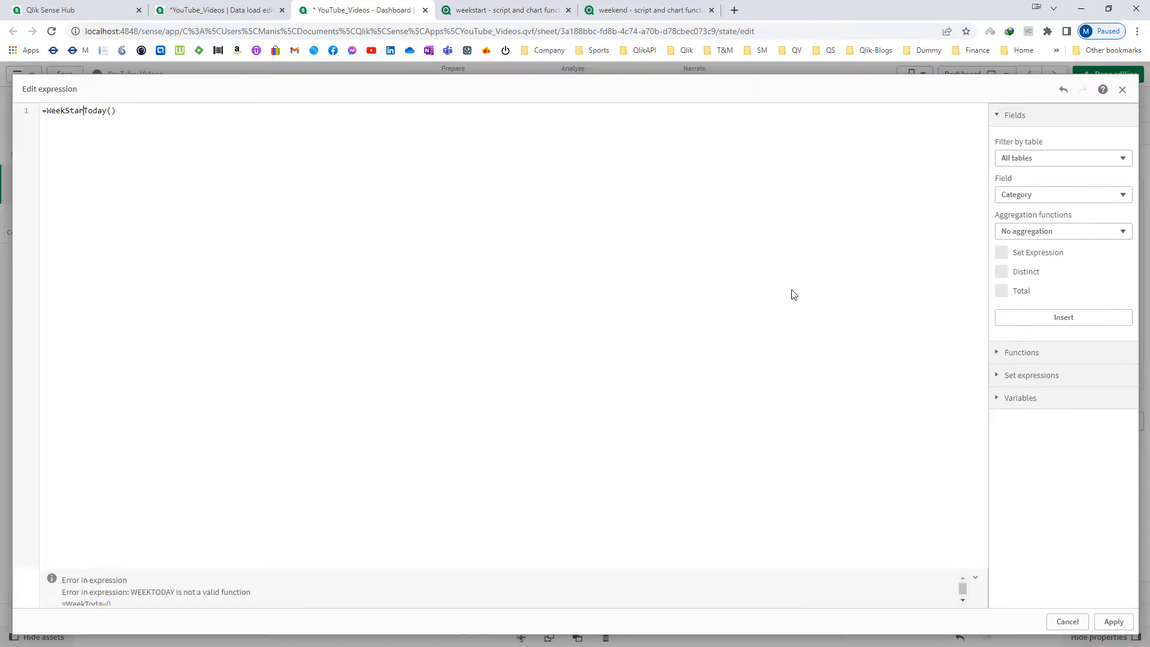
key(End)
text())
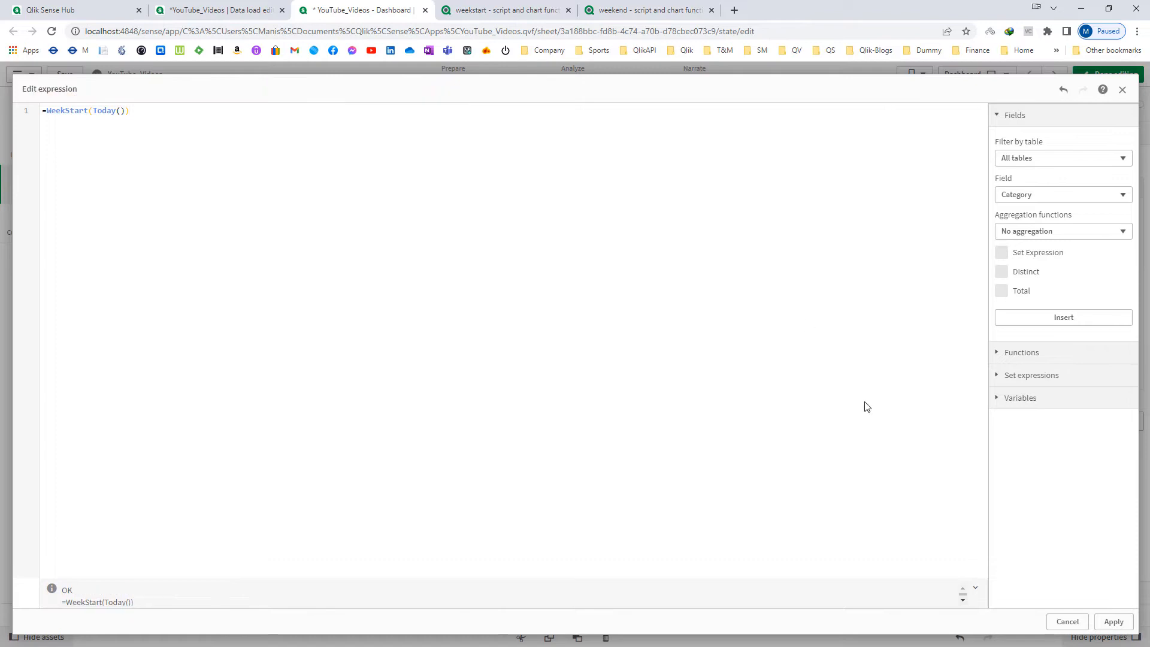
click(1113, 624)
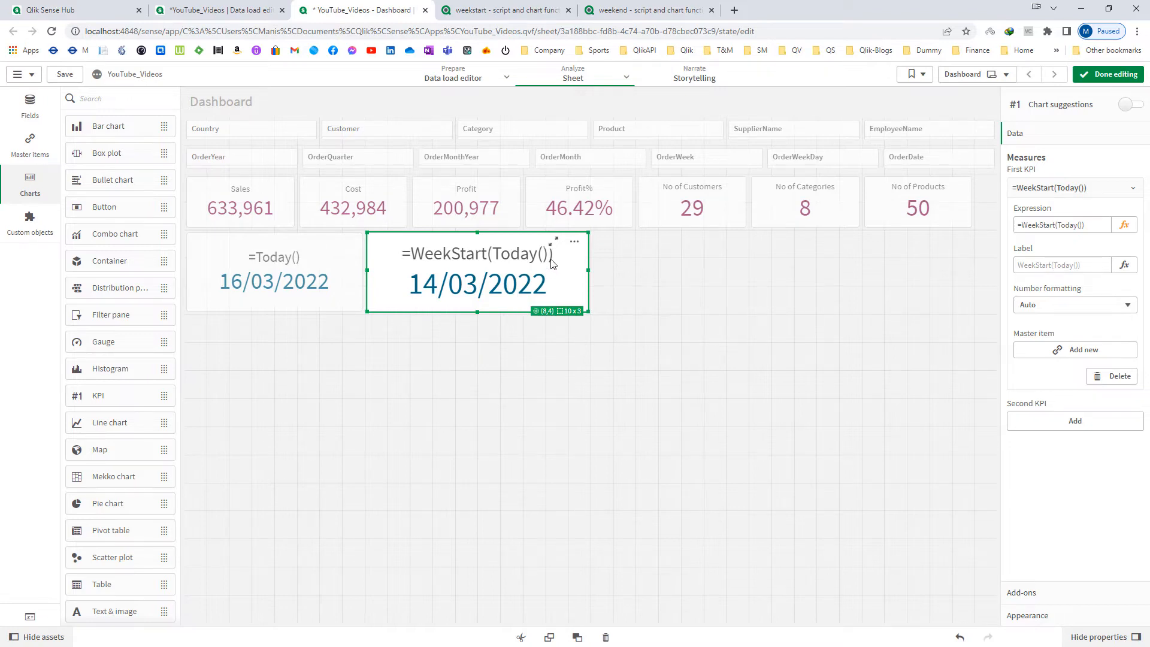
Step: Duplicate the =WeekStart(Today()) KPI beside the original and size the copy 9 by 3 grid cells
right_click(500, 279)
click(512, 281)
right_click(602, 278)
click(622, 280)
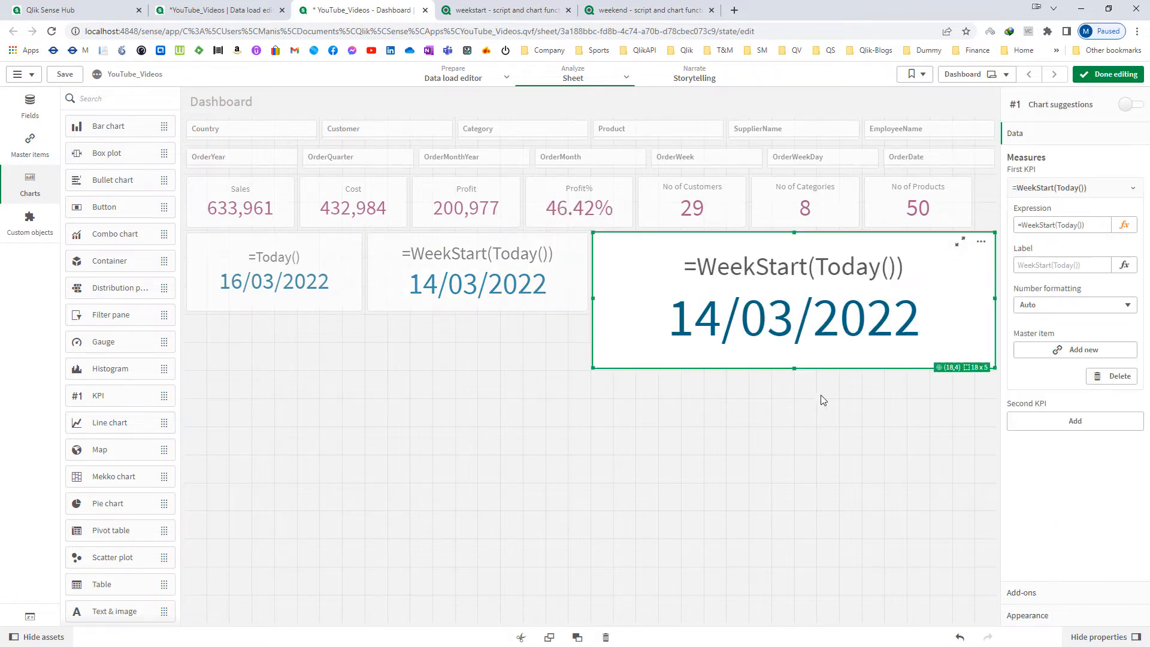
drag(994, 367, 801, 313)
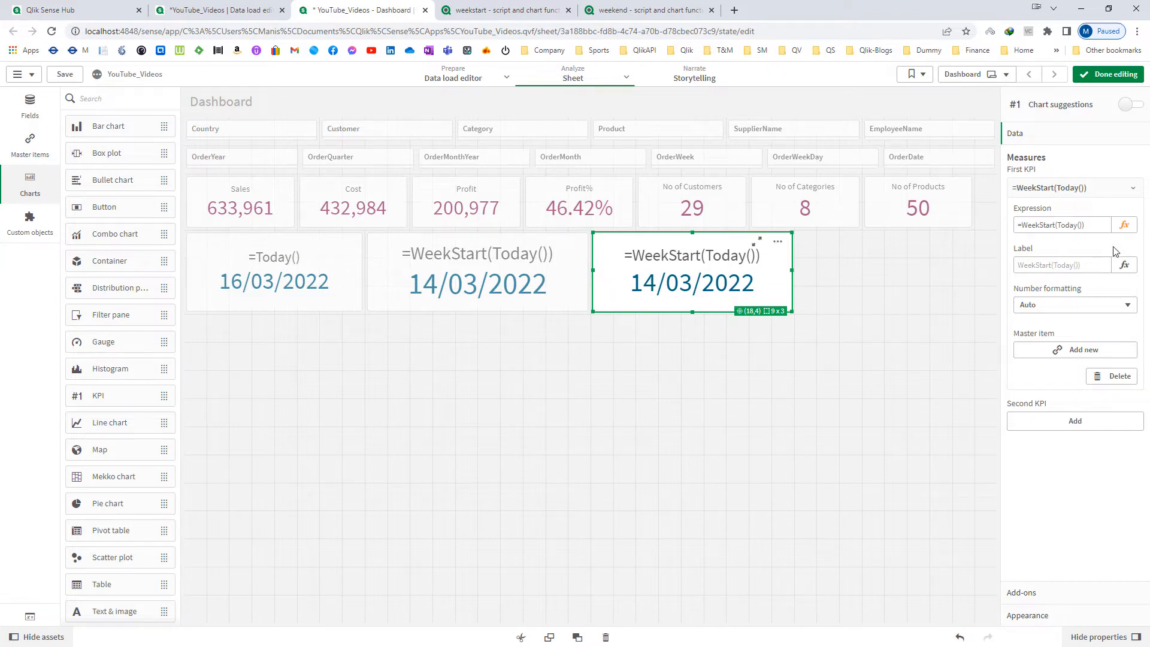
Step: Set the third date KPI's expression to =WeekStart(Today(),-1) for the previous week's start
click(1125, 226)
key(Left)
text(,-)
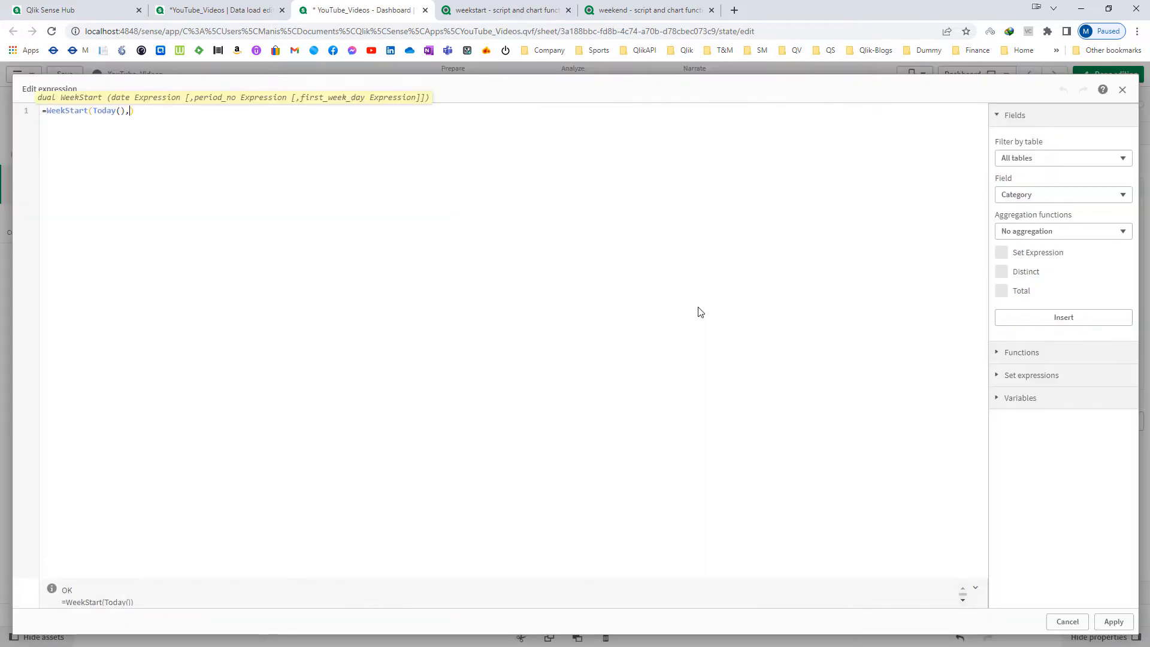
text(1)
click(1114, 622)
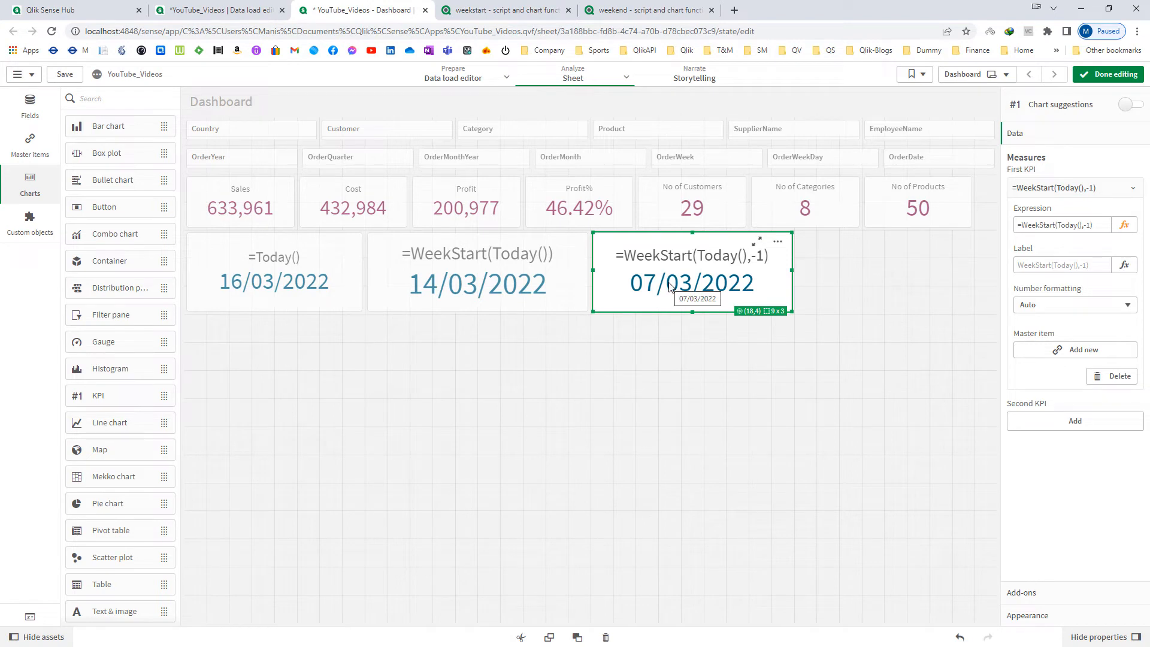
click(683, 469)
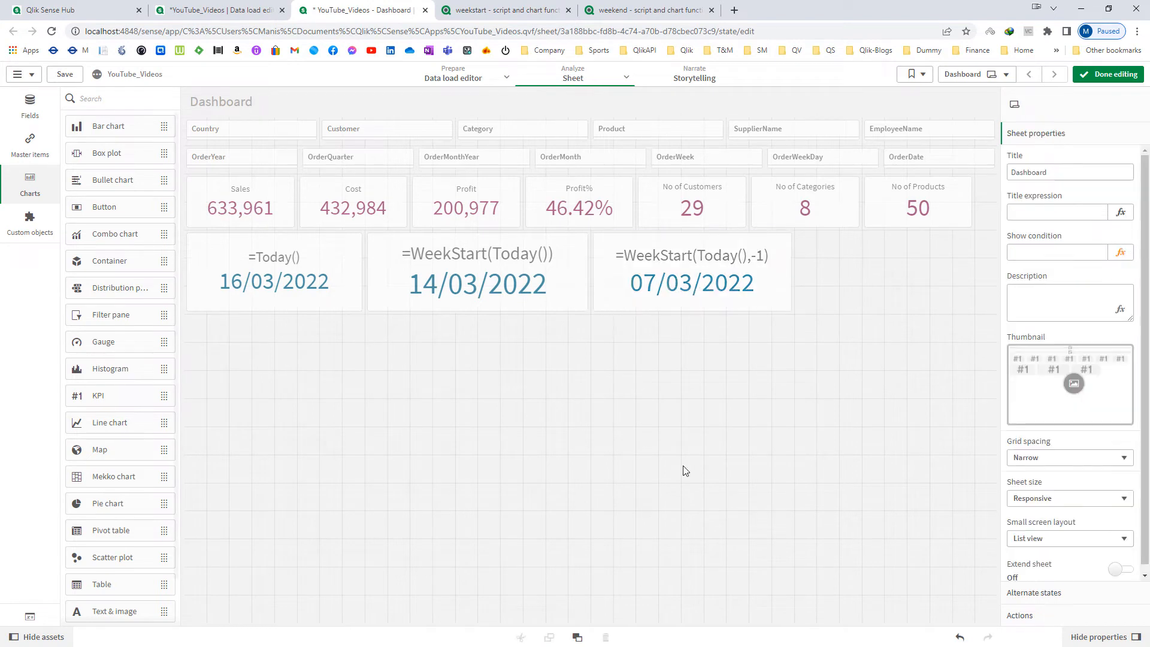
Step: Check the current and previous week-start dates against the timeanddate.com 2022 calendar, moving its window off the KPIs being compared
click(734, 12)
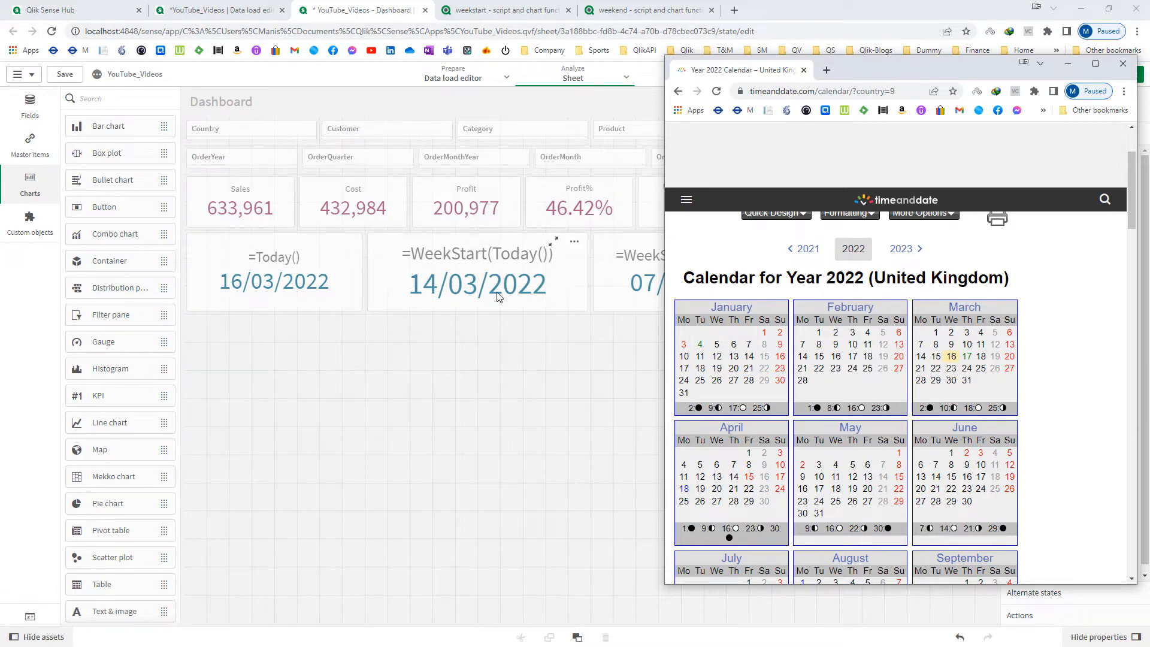
double_click(921, 356)
drag(842, 72, 283, 86)
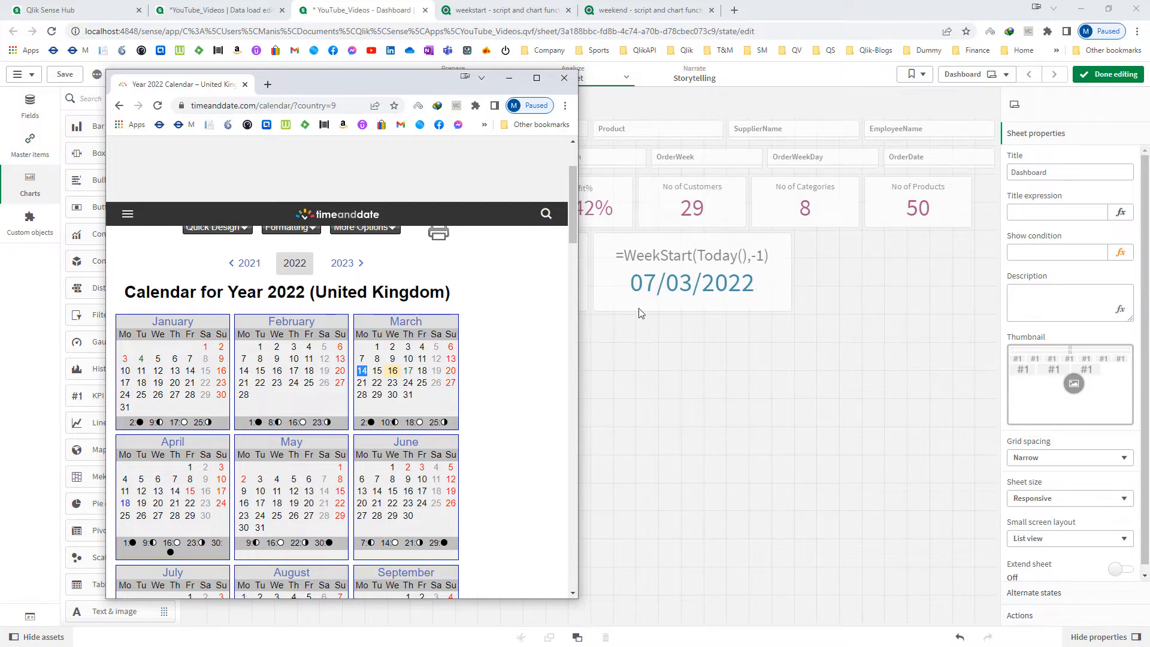
Step: Duplicate the =WeekStart(Today(),-1) KPI into the end of the same row and size the copy 9 by 3 grid cells
right_click(705, 275)
click(743, 286)
key(ctrl+v)
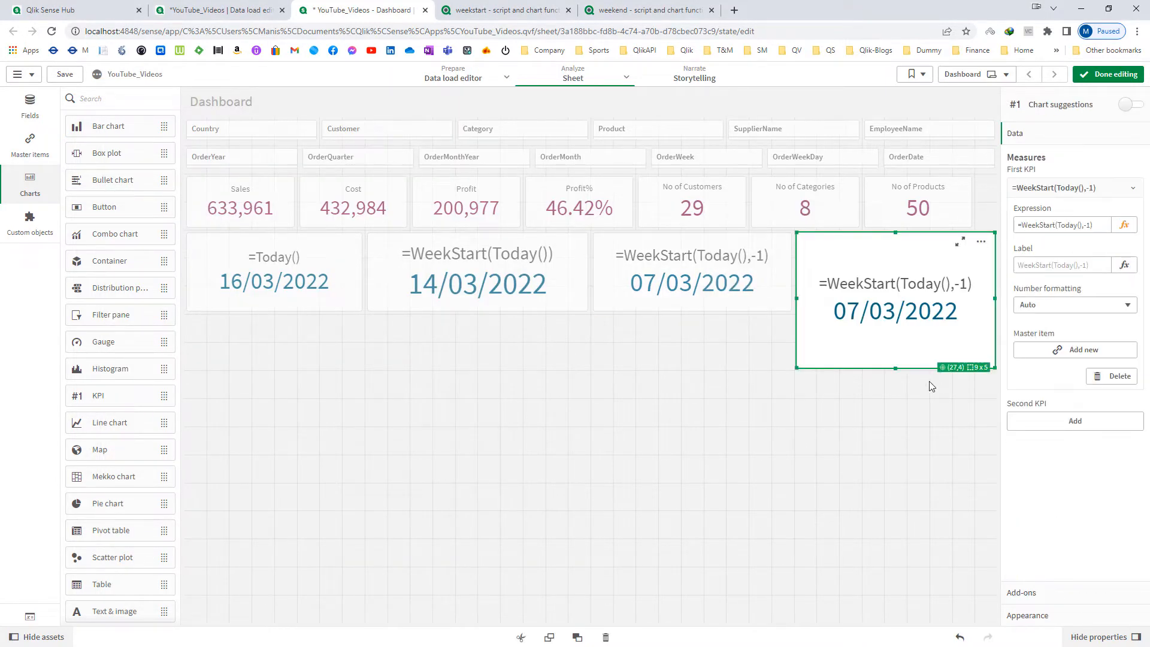
drag(897, 371, 884, 316)
Step: Set the fourth date KPI's expression to =WeekStart(Today(),-2) and check its date against the 2022 calendar
click(1049, 230)
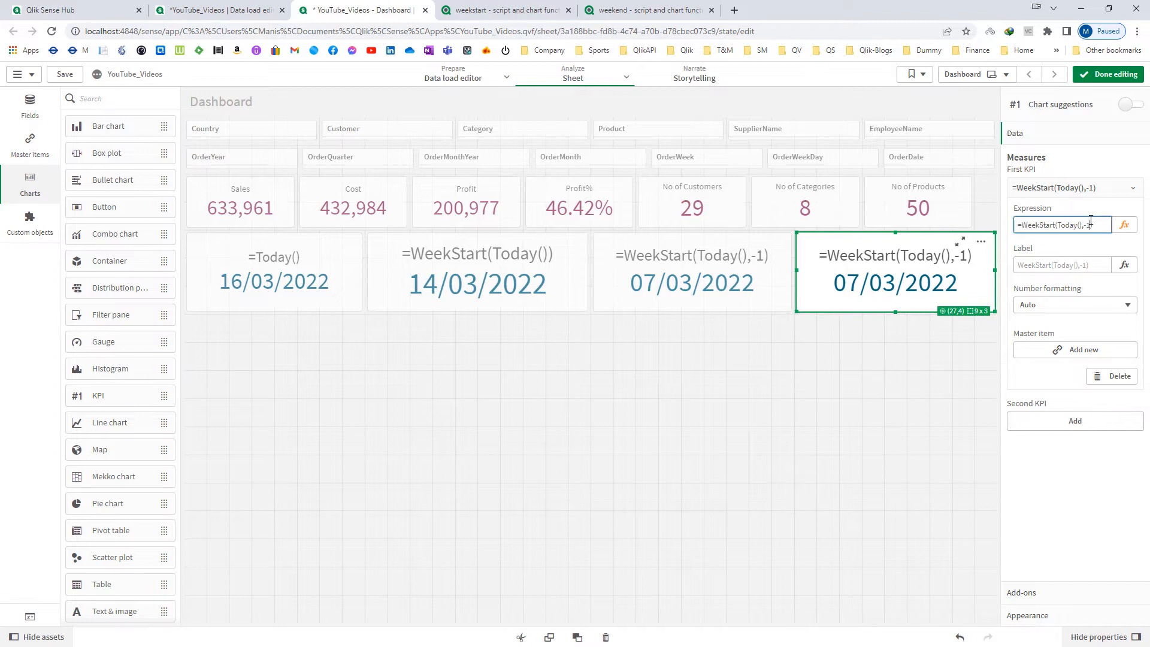
drag(1084, 225, 1090, 223)
text(-2)
key(Tab)
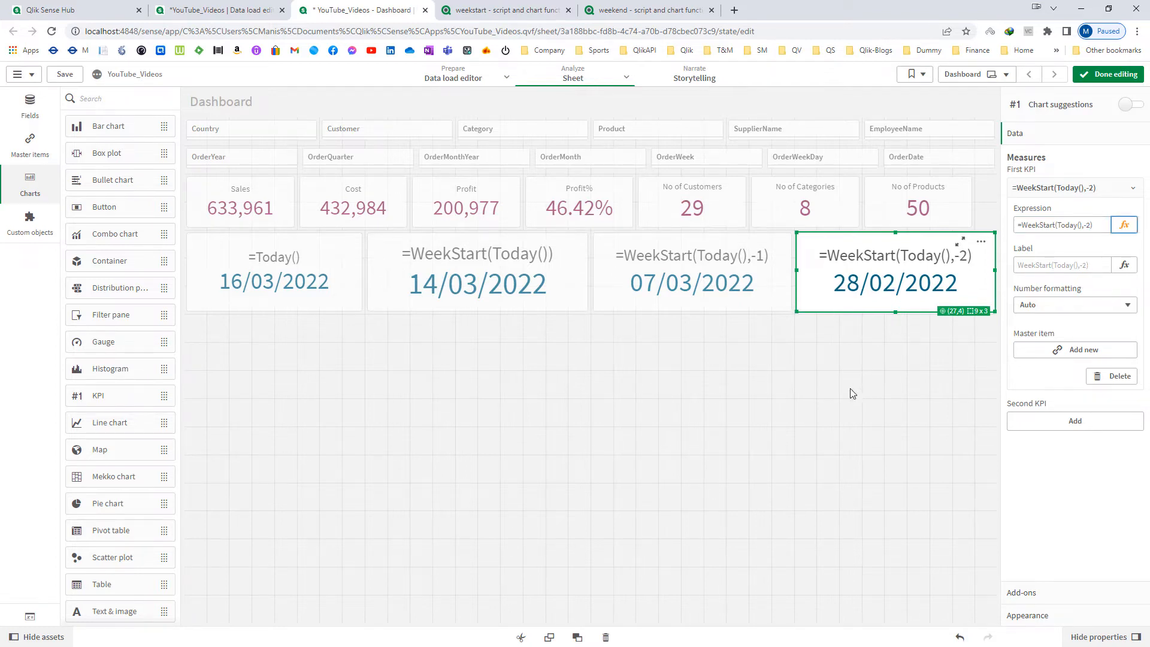
key(alt+Tab)
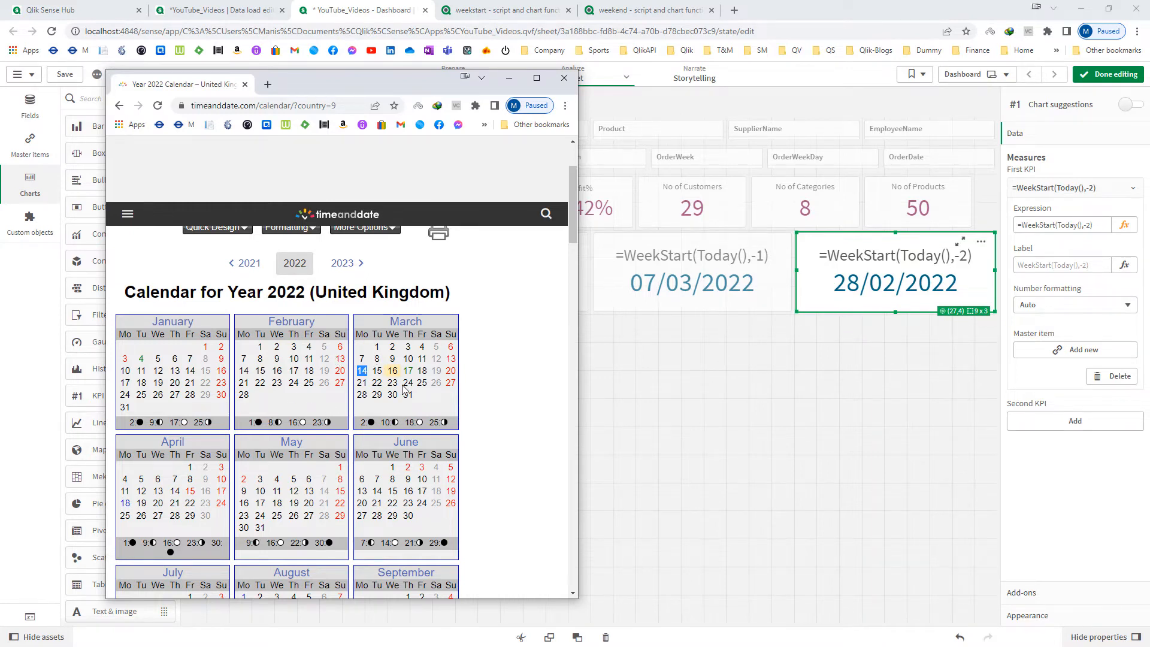
click(762, 372)
Step: Duplicate the =WeekStart(Today(),-1) KPI into a new row below =Today(), sized 8 by 3 grid cells
right_click(692, 295)
click(595, 326)
key(ctrl+v)
drag(590, 369, 372, 403)
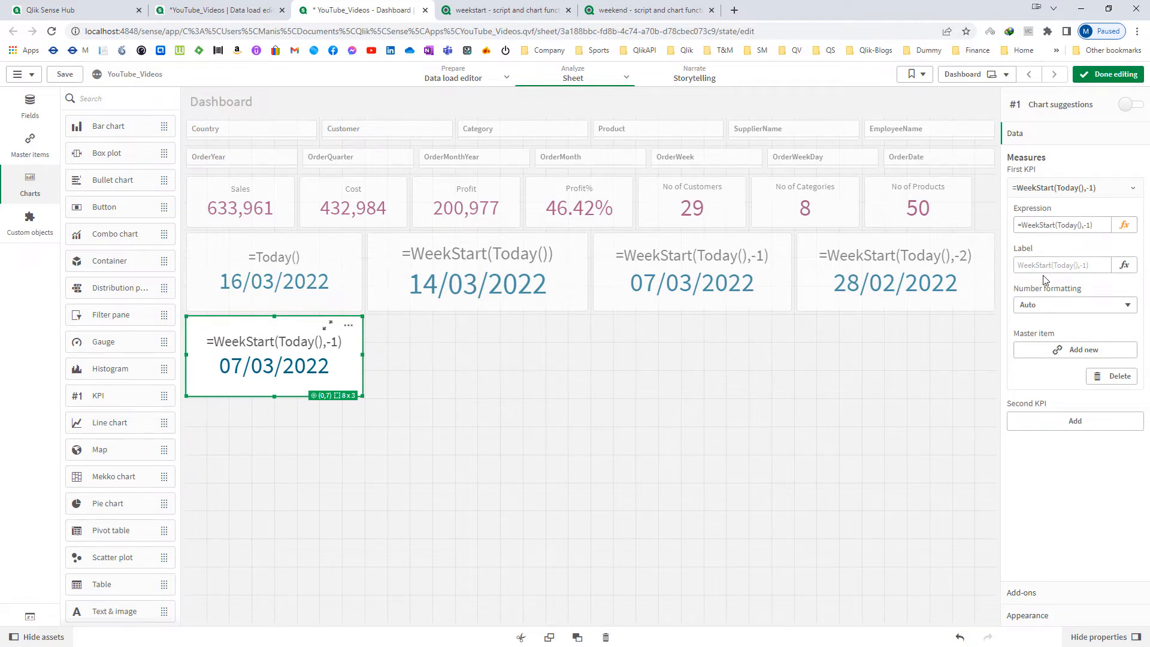
Step: Set the new row's first KPI expression to =WeekStart(Today(),1) and check its date against the 2022 calendar
click(1097, 228)
key(shift+Left)
text(1)
key(Tab)
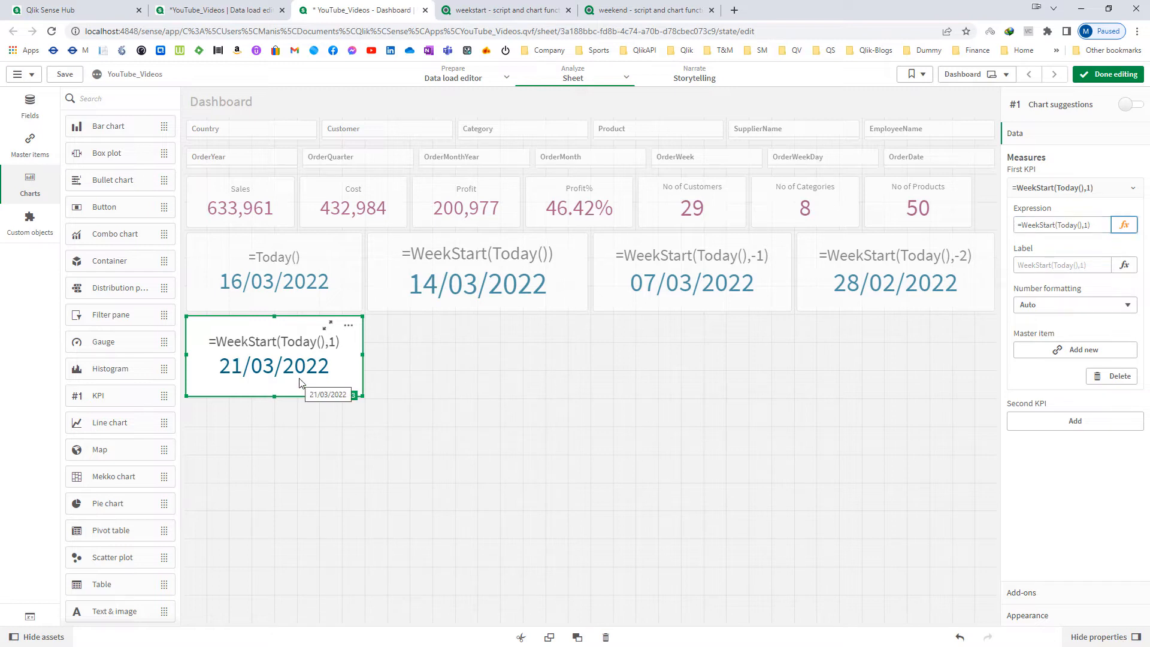
key(alt+Tab)
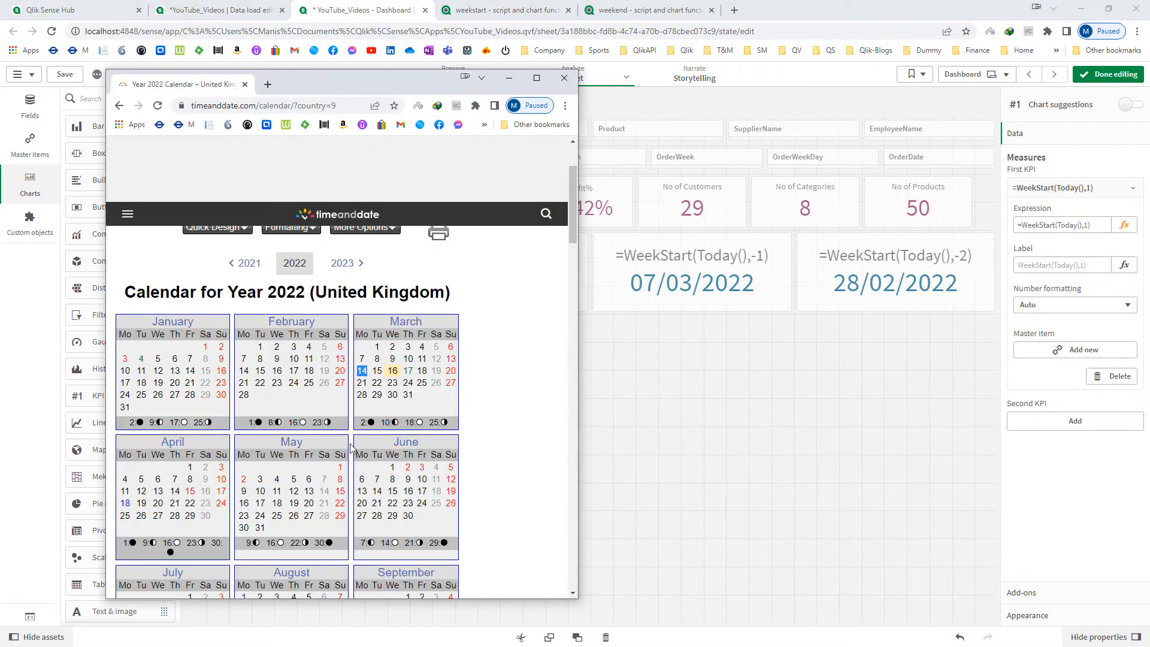
click(364, 384)
key(alt+Tab)
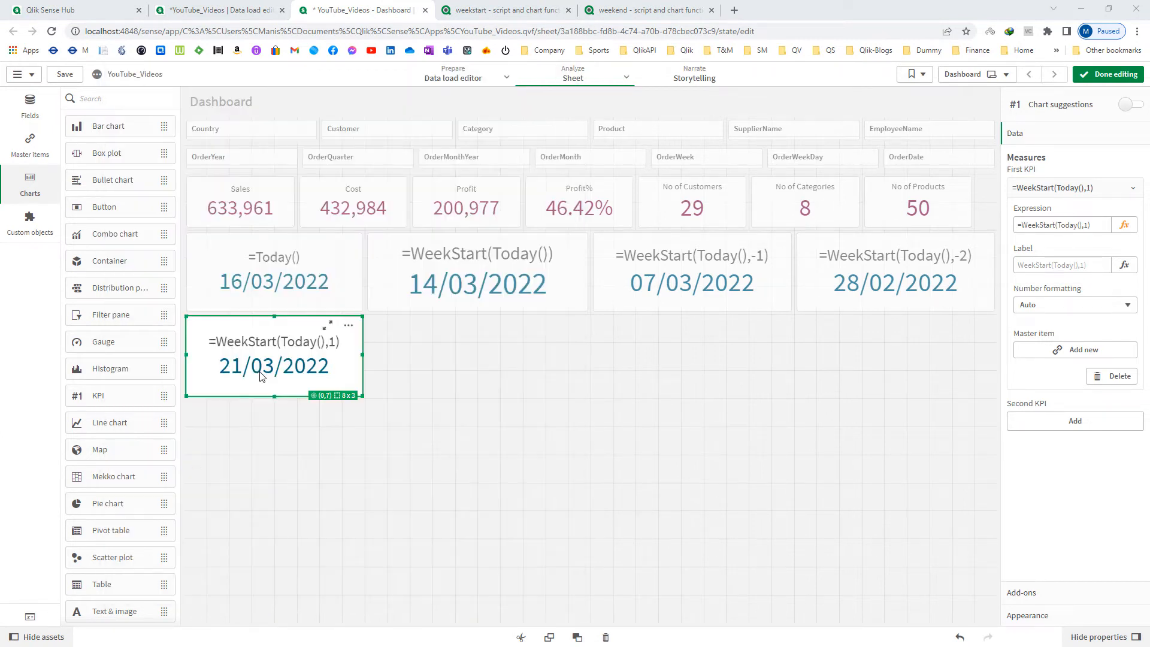
Step: Duplicate the =WeekStart(Today(),1) KPI beside the original and size the copy 10 by 3 grid cells
right_click(293, 364)
click(405, 351)
right_click(413, 348)
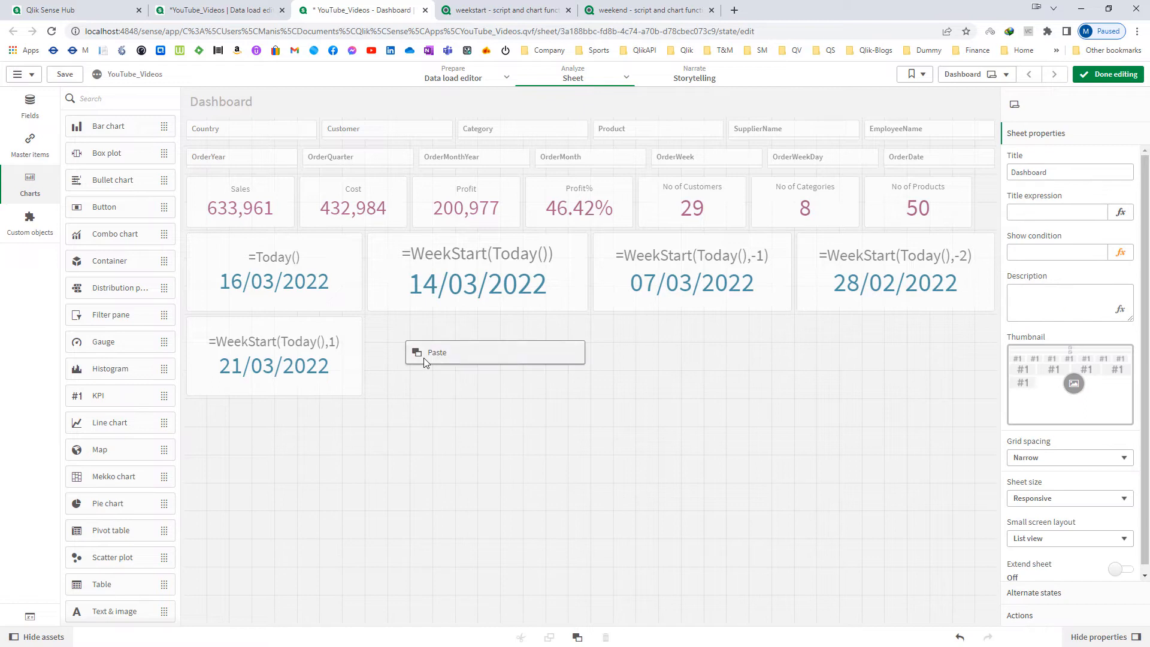
click(423, 358)
drag(587, 372, 593, 401)
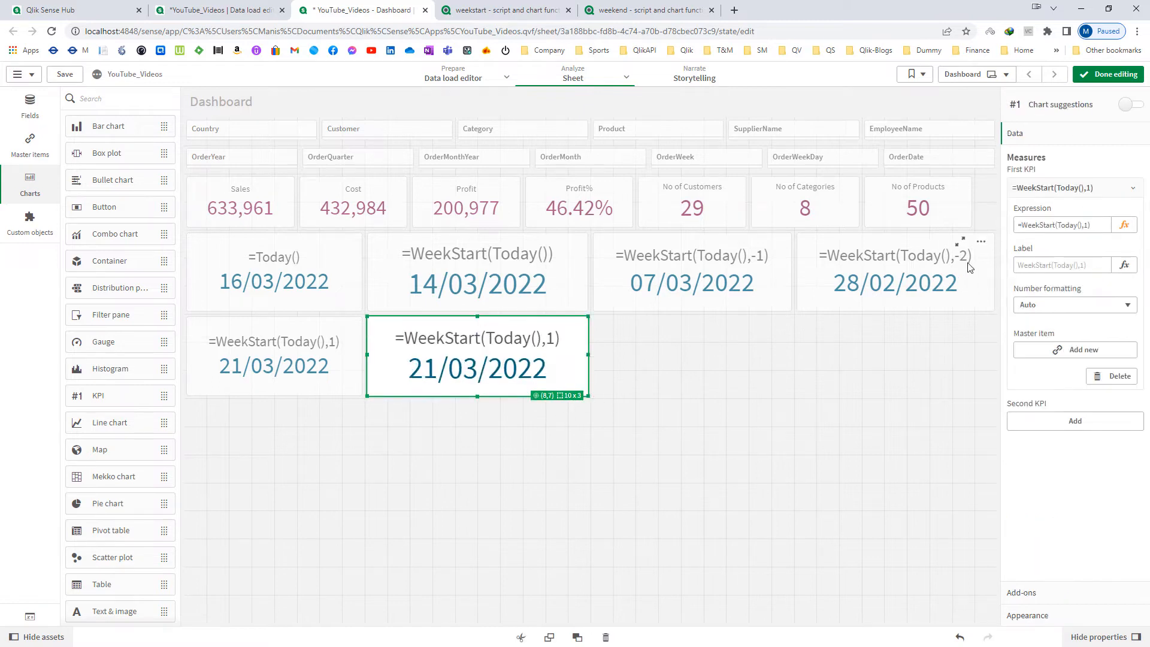
Step: Set the new copy's expression to =WeekStart(Today(),2) and compare its date with the 2022 calendar
click(1098, 225)
key(BackSpace)
text(2)
key(Tab)
key(alt+Tab)
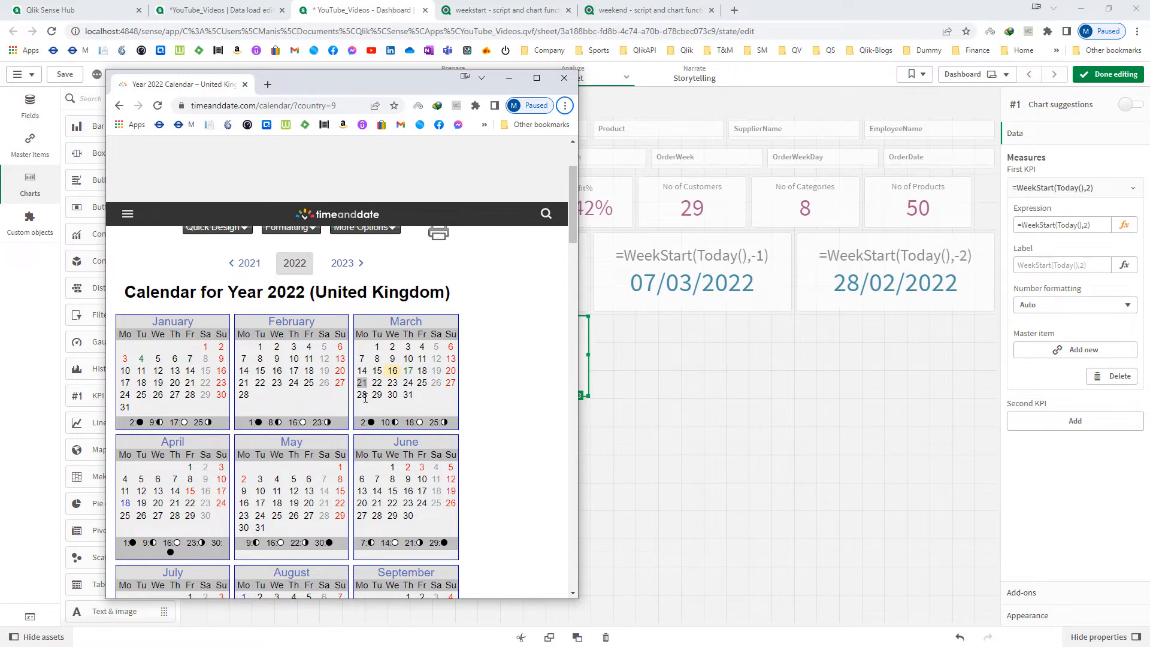
drag(362, 82, 885, 54)
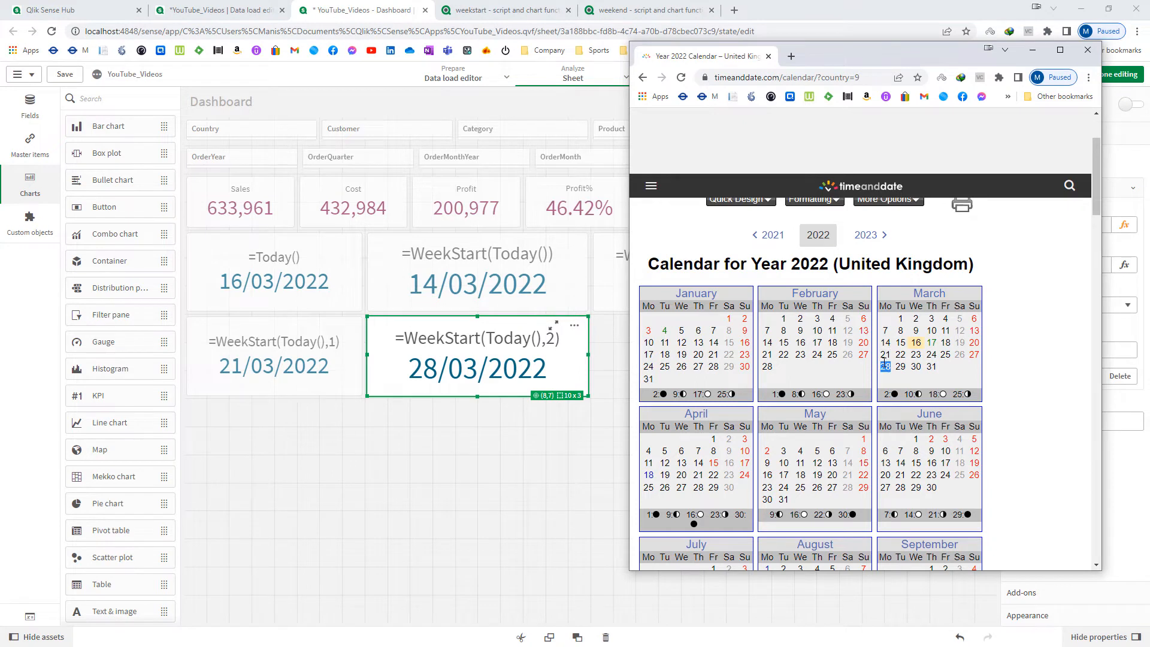
Step: Duplicate the =WeekStart(Today()) KPI beside the =WeekStart(Today(),2) KPI and size the copy 9 by 3 grid cells
click(537, 480)
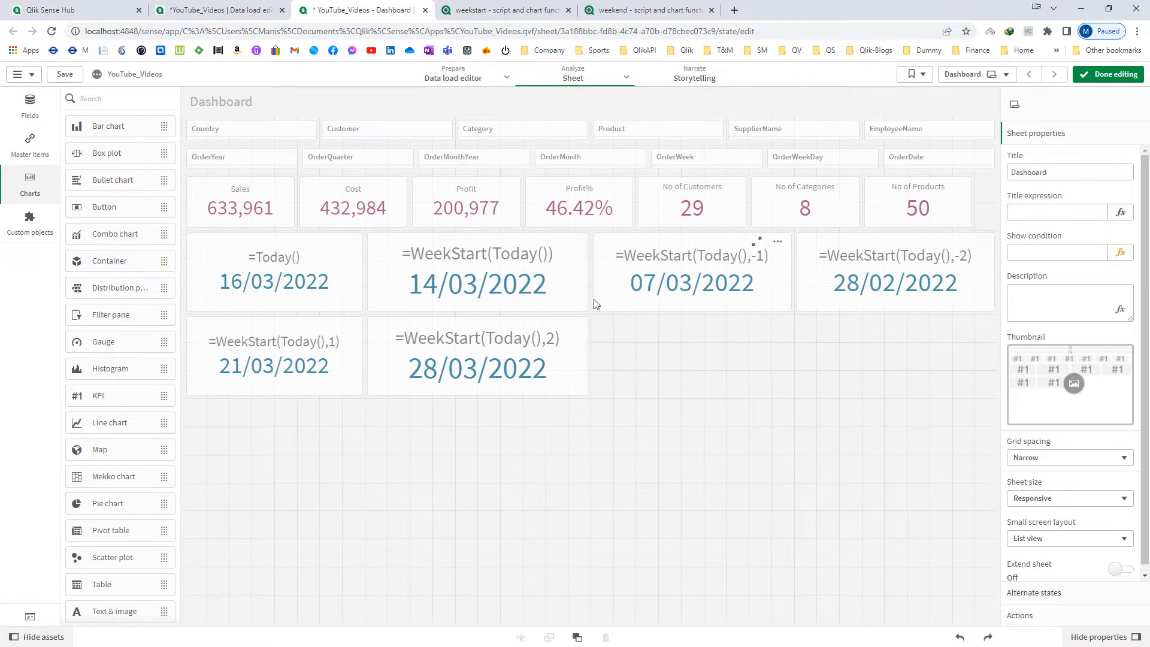
right_click(506, 272)
click(636, 364)
right_click(657, 357)
click(659, 354)
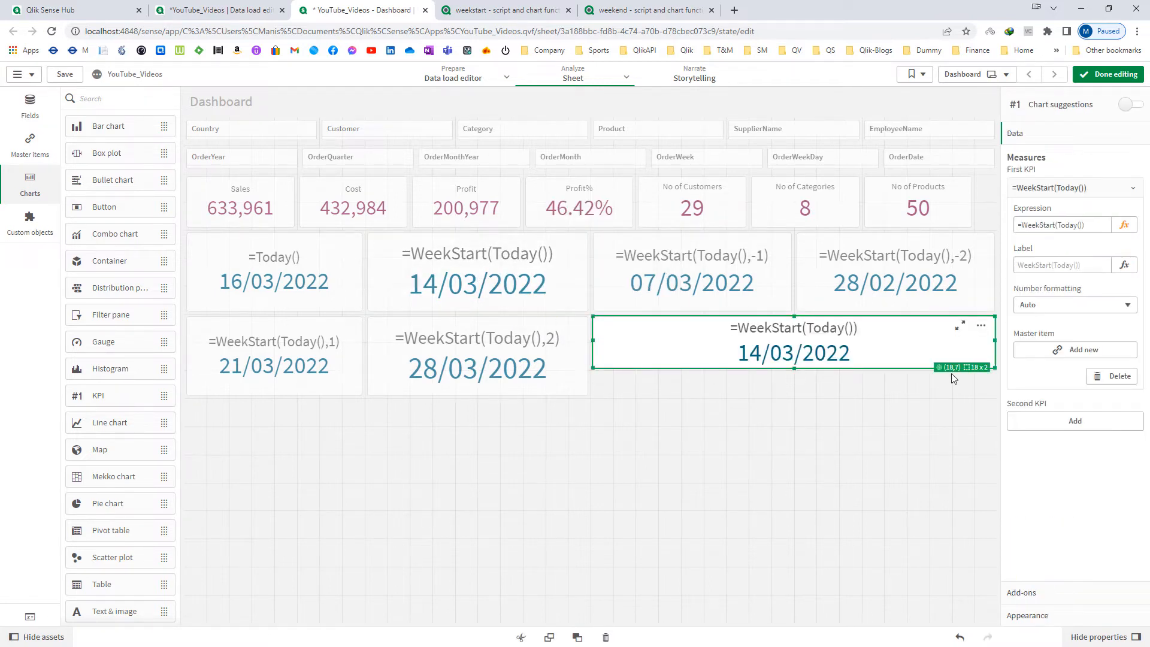
drag(995, 368, 792, 396)
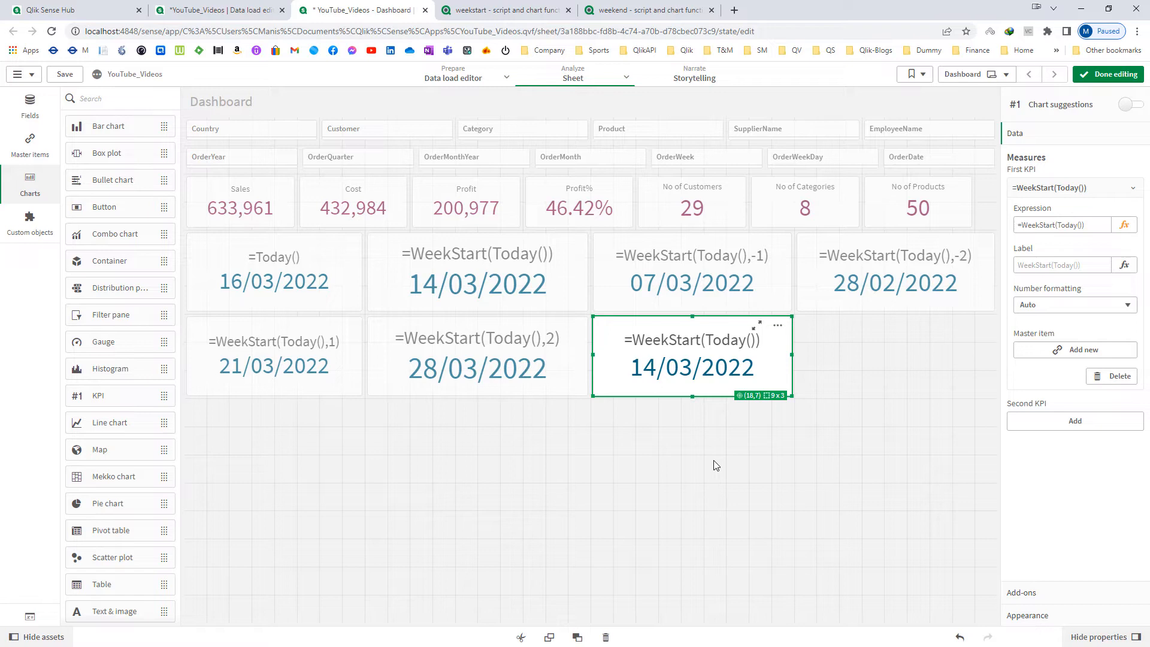
key(ctrl+z)
Step: Set the new copy's expression to =WeekStart(Today(),0,6) and check its date against March in the 2022 calendar
click(1123, 226)
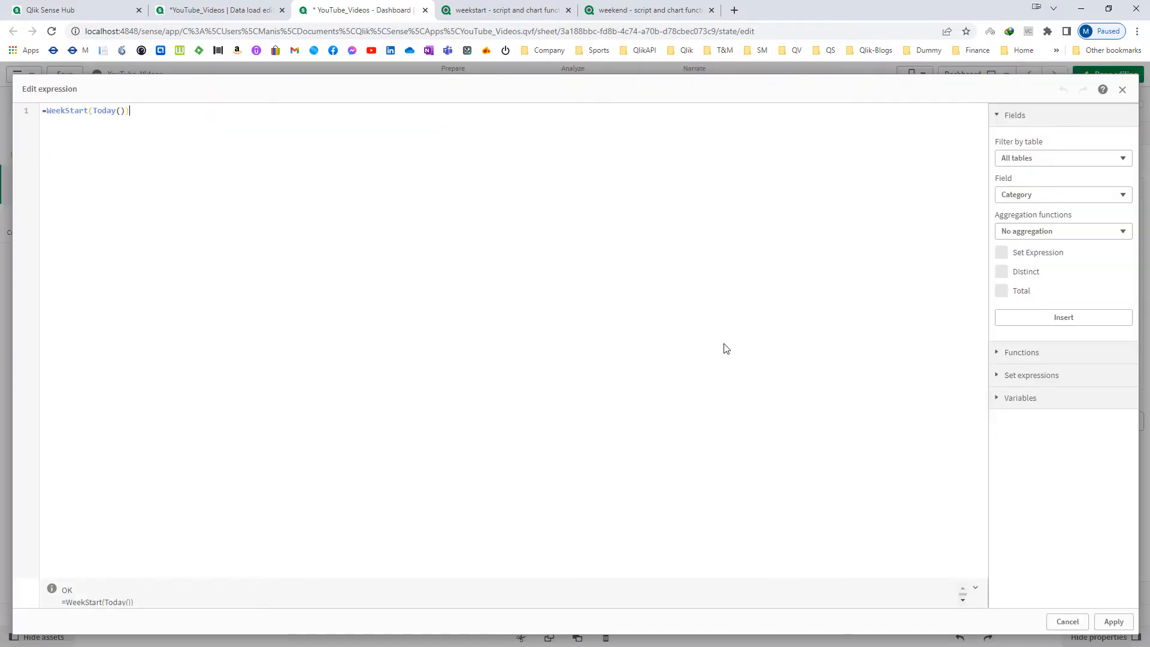
key(Left)
text(,0,)
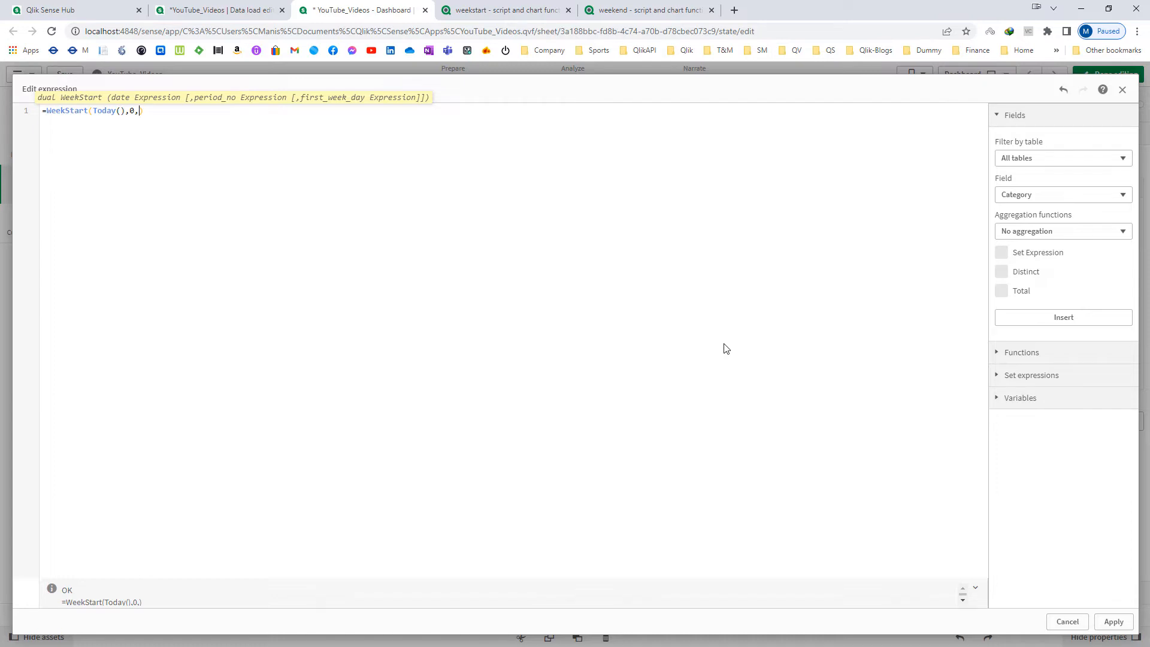
text(6)
click(1114, 622)
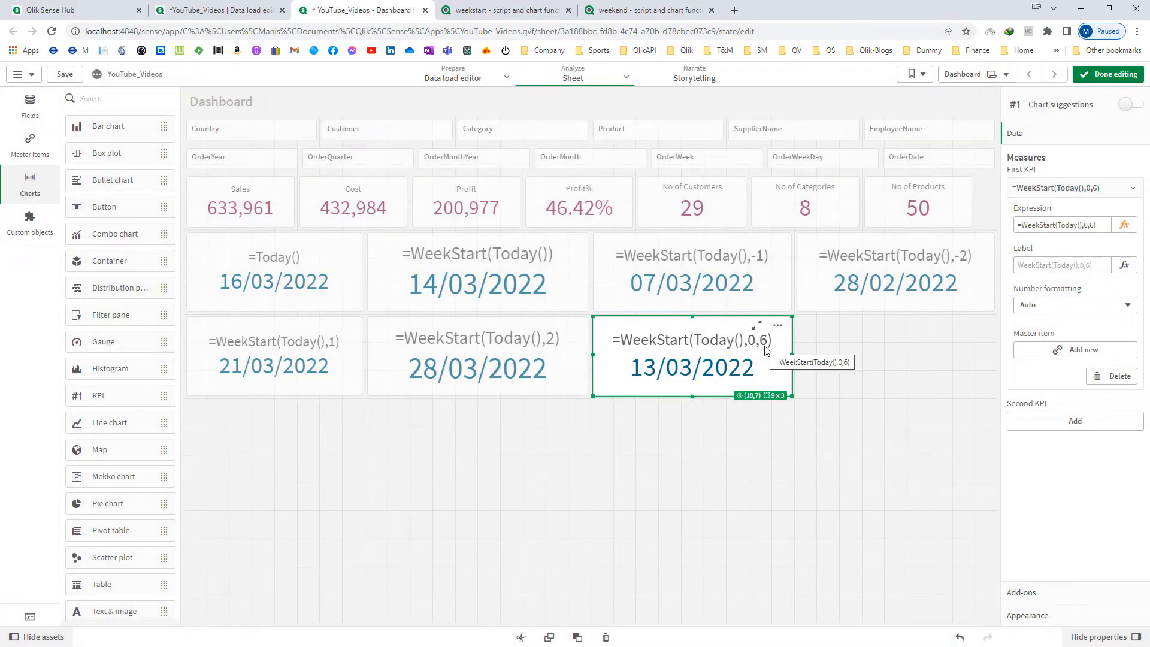
key(alt+Tab)
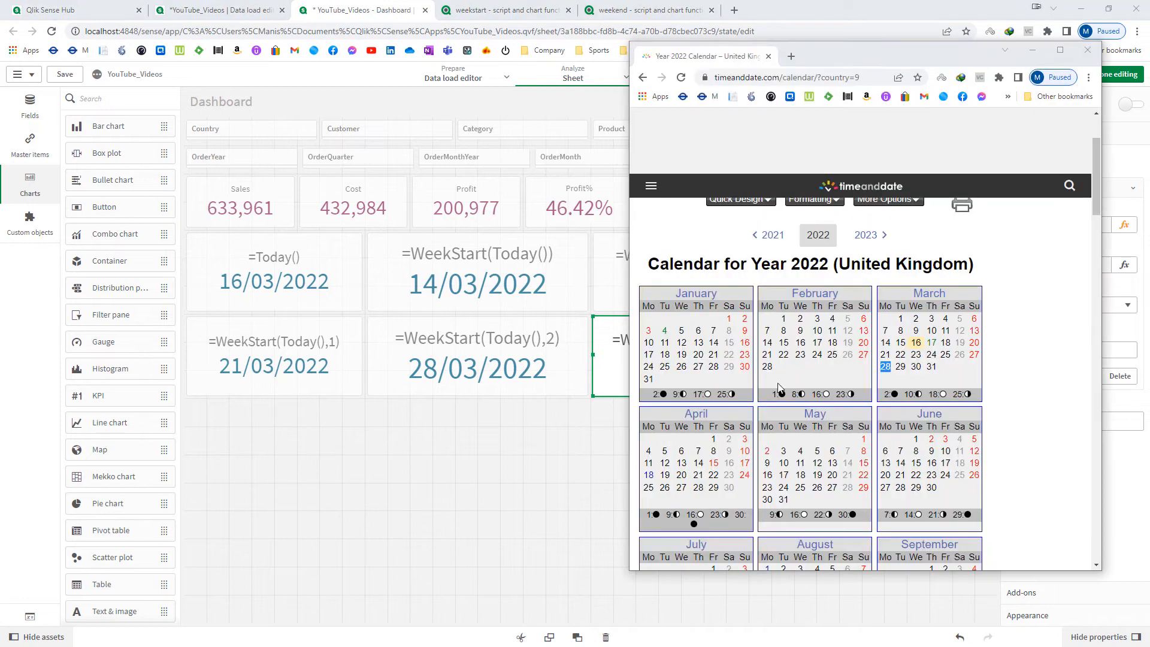
drag(846, 69, 335, 83)
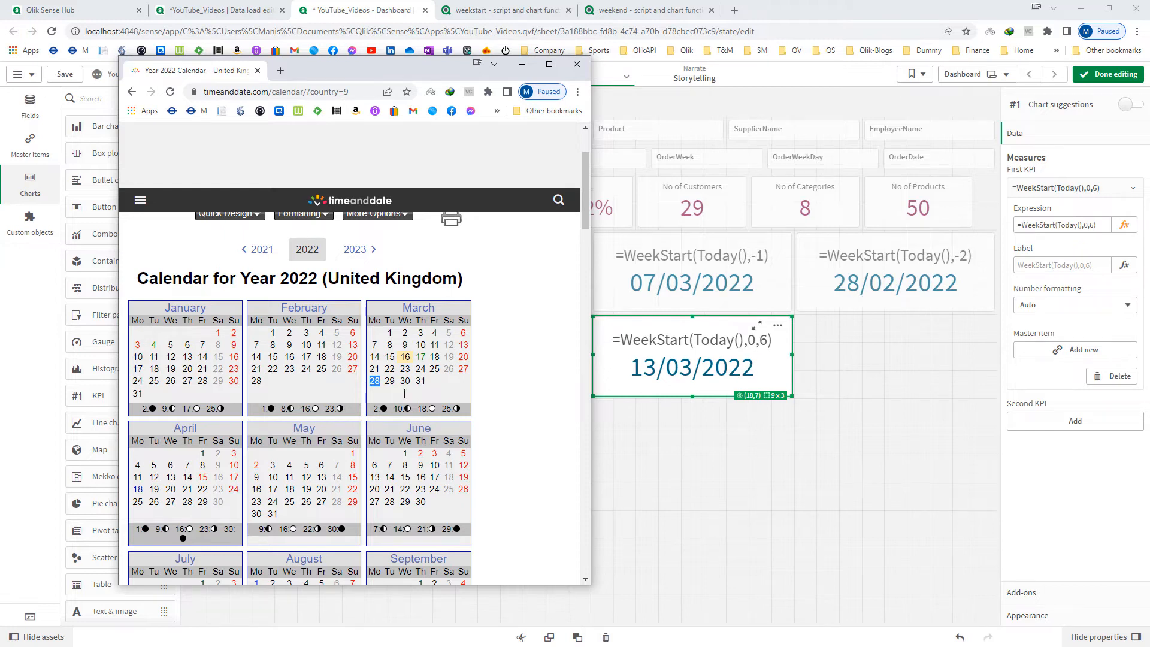
click(407, 356)
double_click(465, 345)
Step: Duplicate the =WeekStart(Today(),0,6) KPI into the free space beside it, sized 9 by 3 grid cells
right_click(734, 367)
click(857, 349)
right_click(857, 354)
click(880, 351)
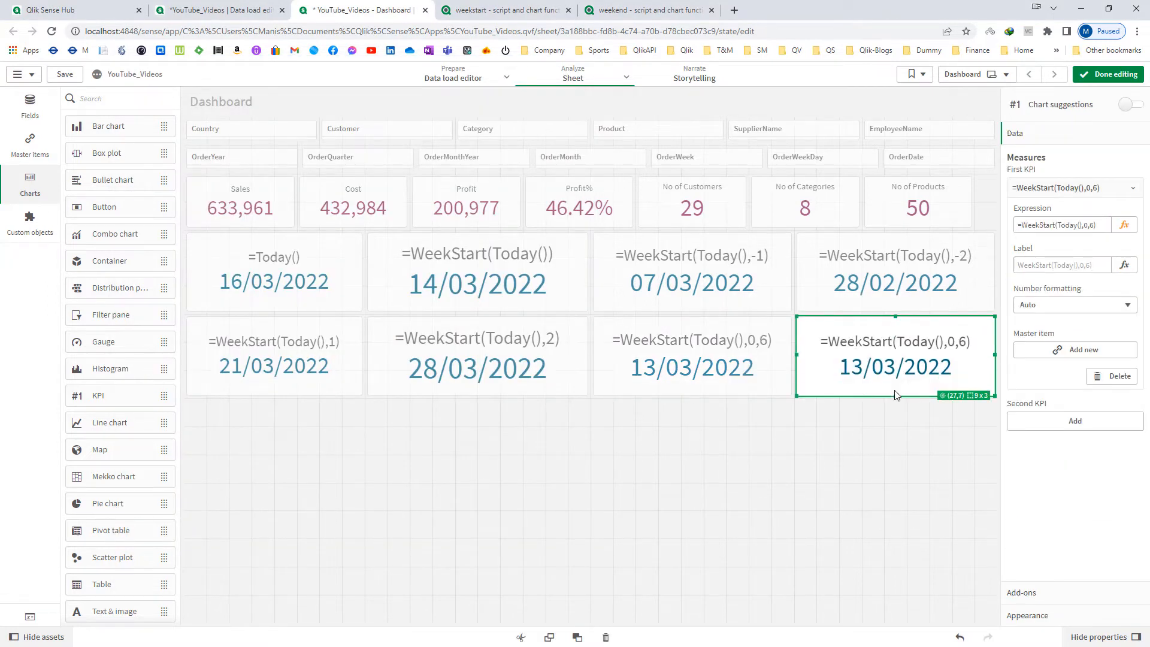
Step: Set the duplicated KPI's expression to =WeekStart(Today(),0,2) and compare its date with the 2022 calendar
click(1125, 225)
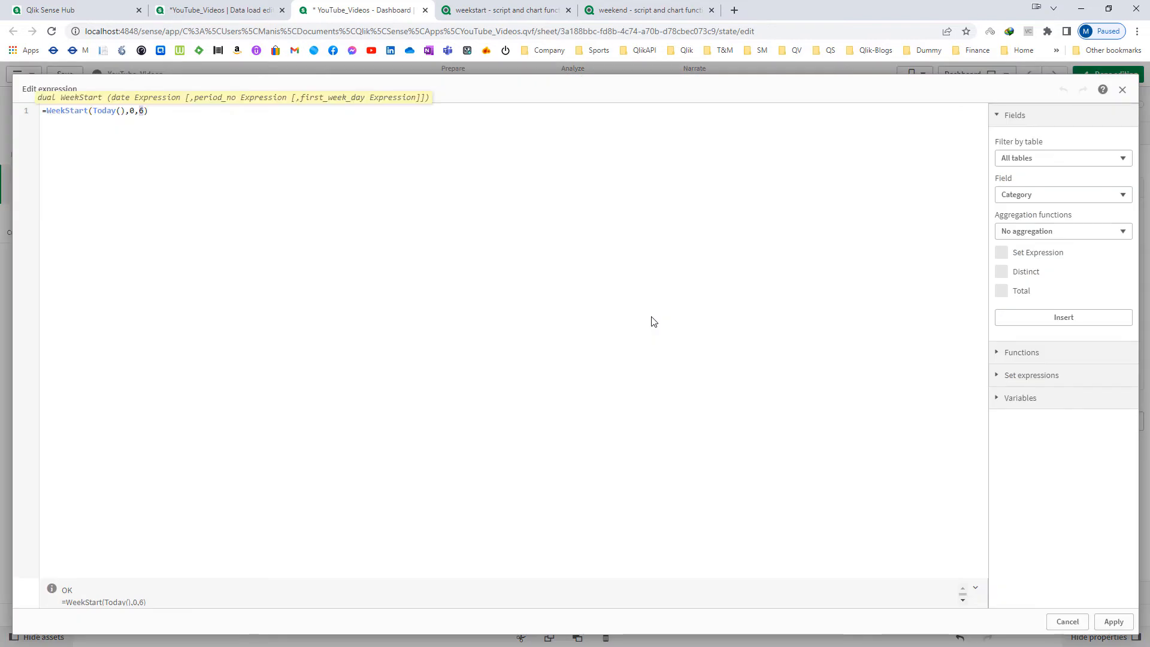
click(1115, 621)
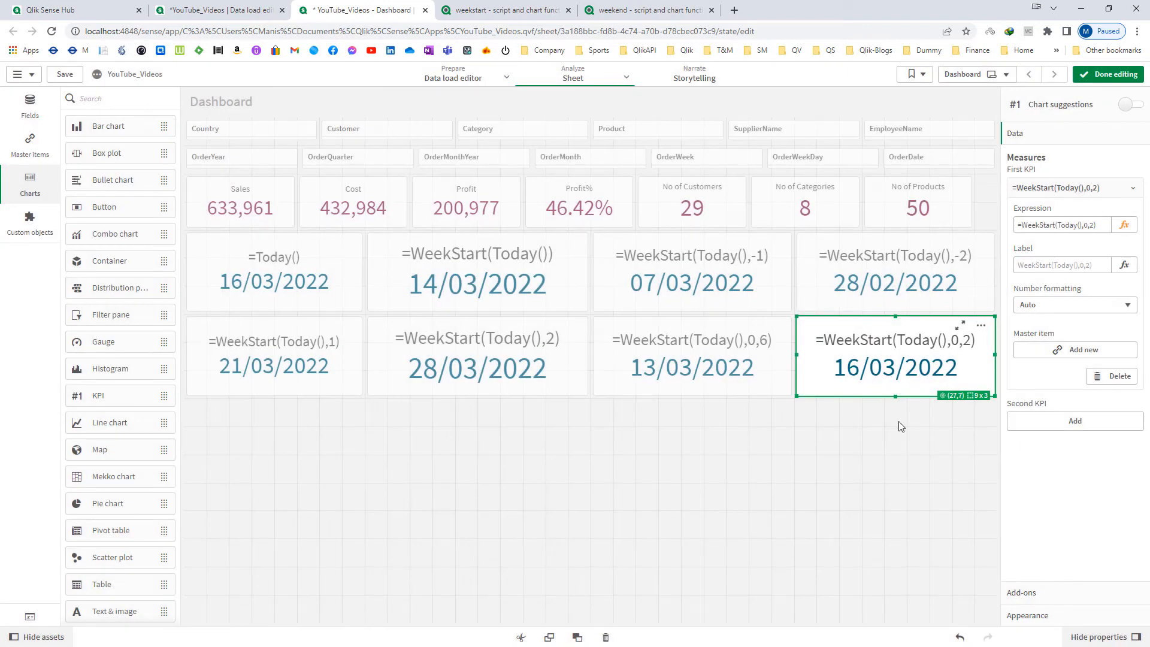
key(alt+Tab)
drag(410, 358, 399, 357)
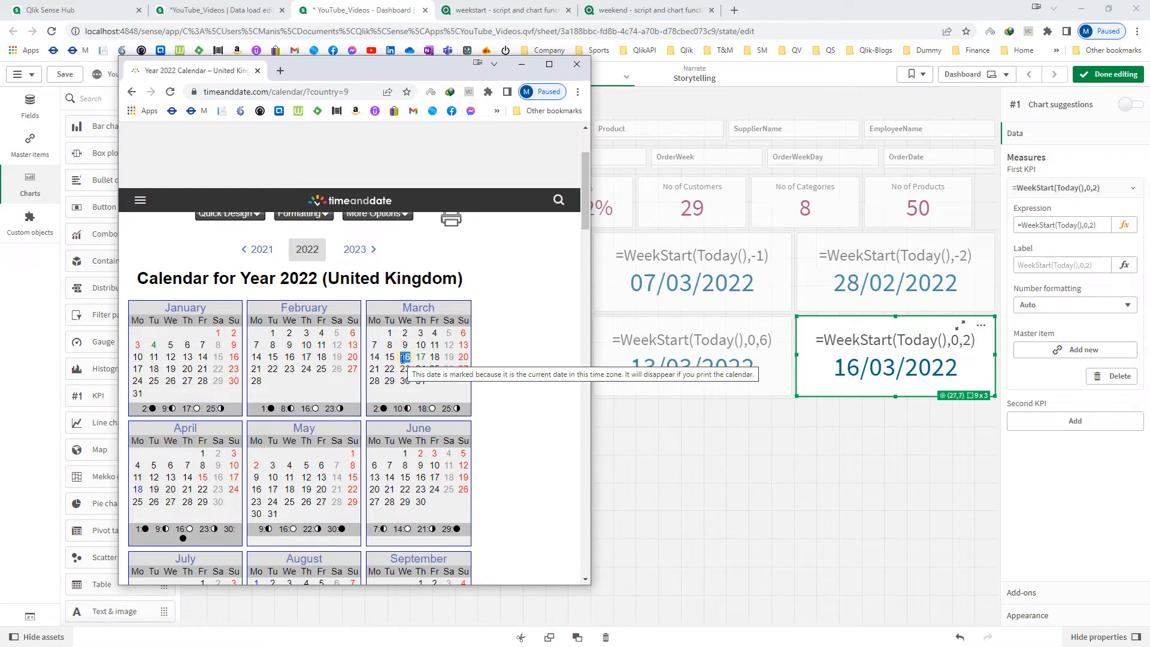
drag(377, 74, 542, 107)
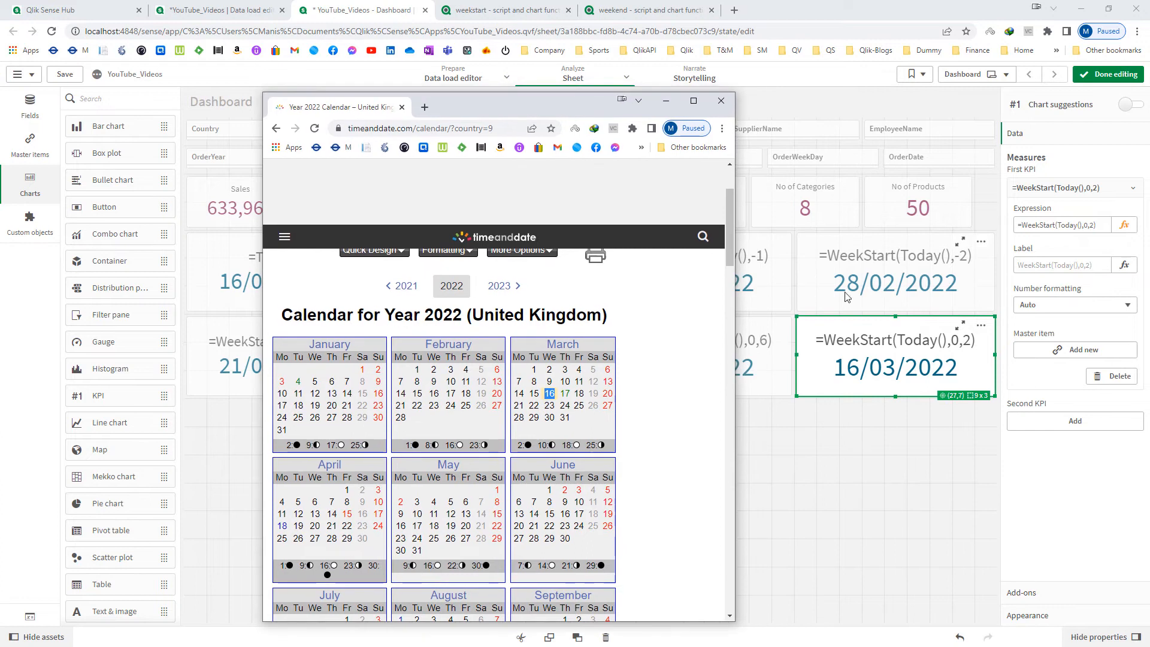
Step: Duplicate the =WeekStart(Today(),0,2) KPI directly below the original and size the copy 9 by 3 grid cells
right_click(849, 335)
click(879, 426)
right_click(879, 426)
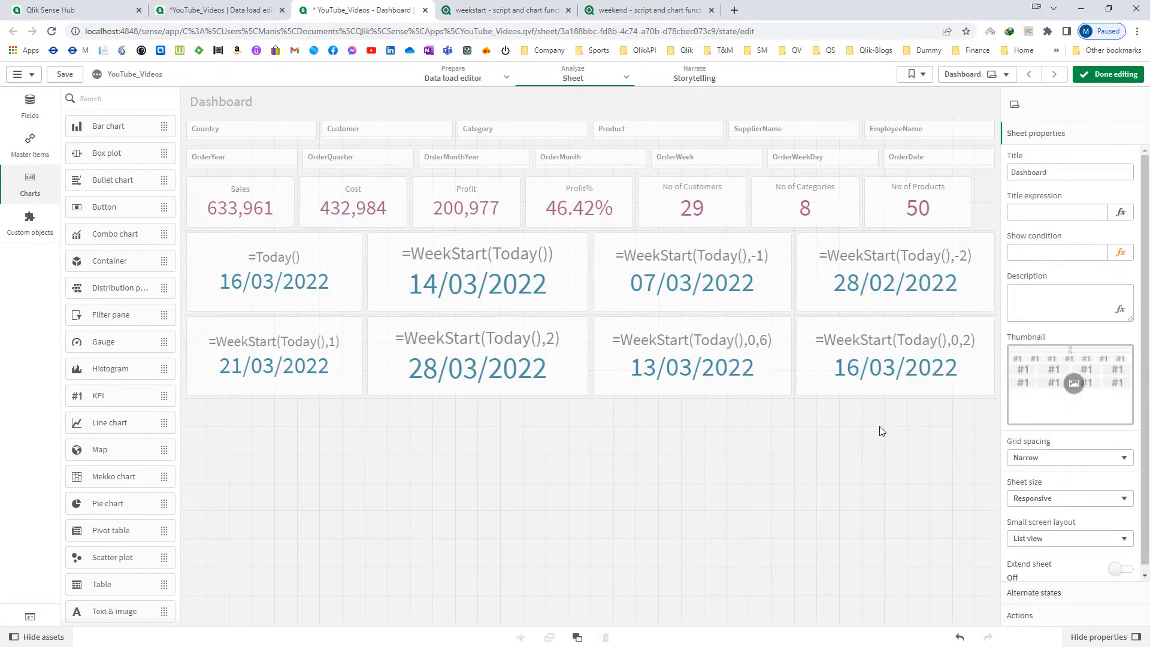
click(889, 419)
drag(593, 620, 797, 492)
Step: Set the expression of the KPI copy below =WeekStart(Today(),0,2) to =WeekStart(Today(),-1,6)
key(alt+Tab)
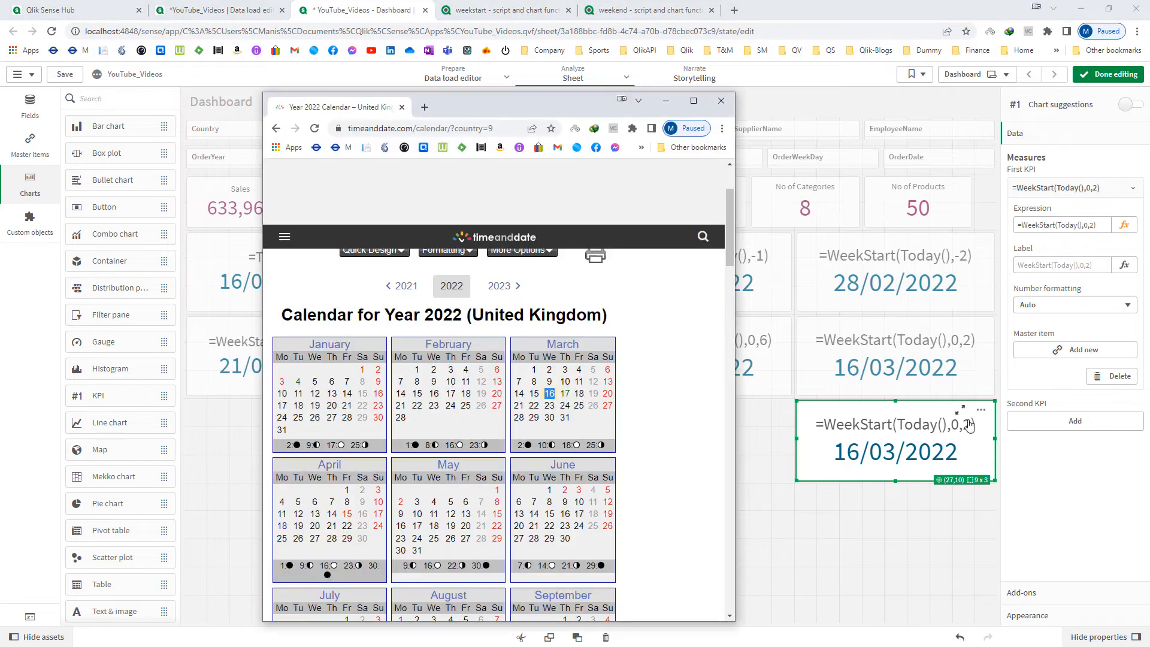
click(1125, 225)
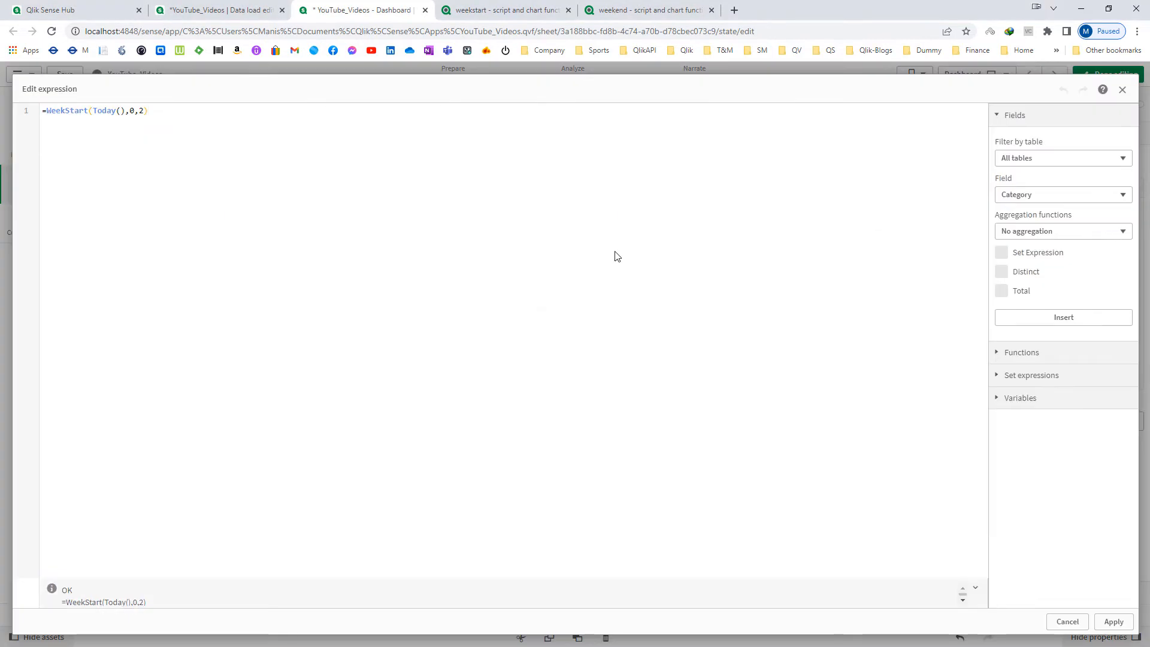
key(BackSpace)
text(6)
key(Left)
key(Left)
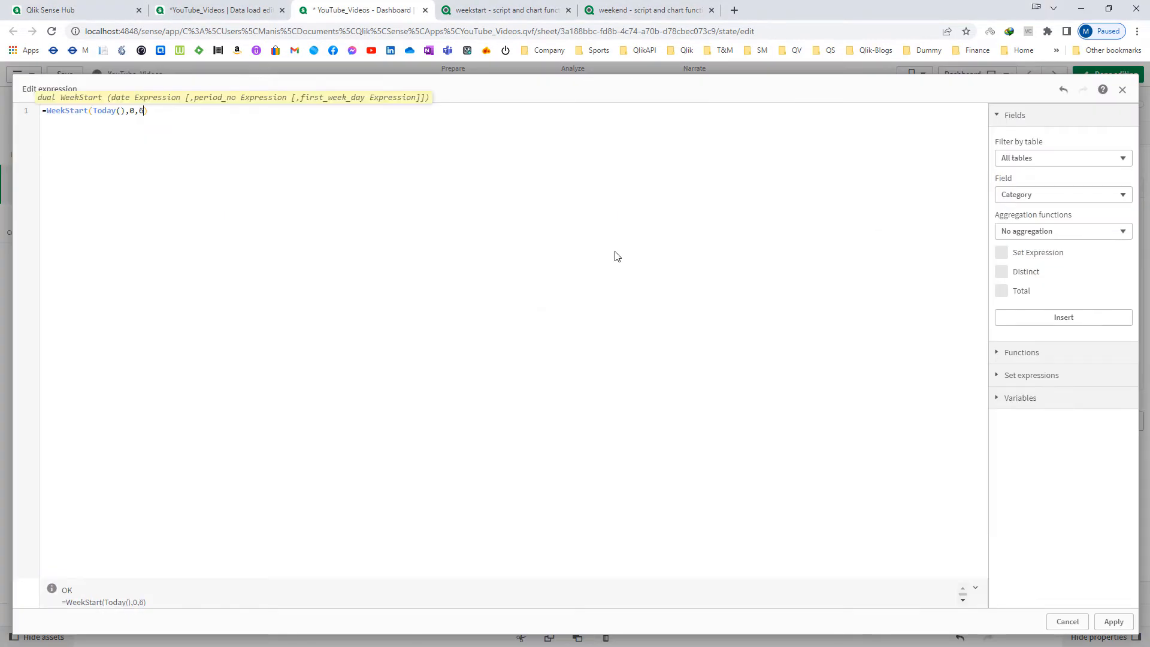
key(BackSpace)
text(-1)
click(1114, 622)
Step: Check the =WeekStart(Today(),-1,6) date against the Sundays of March in the 2022 calendar
key(alt+Tab)
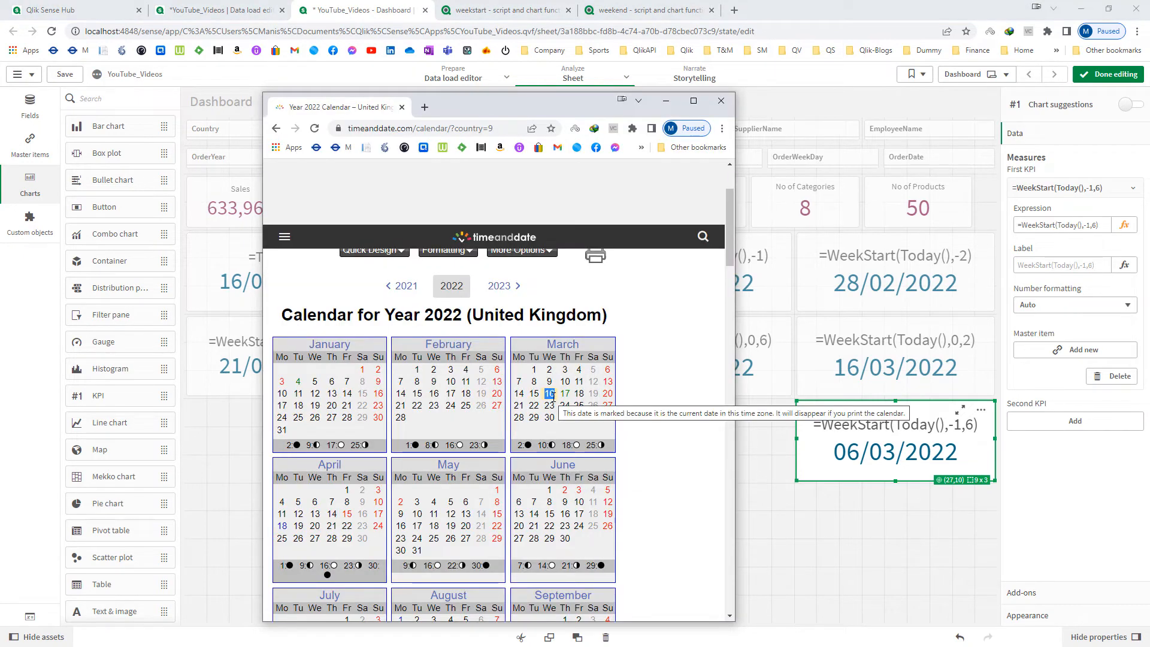
double_click(607, 382)
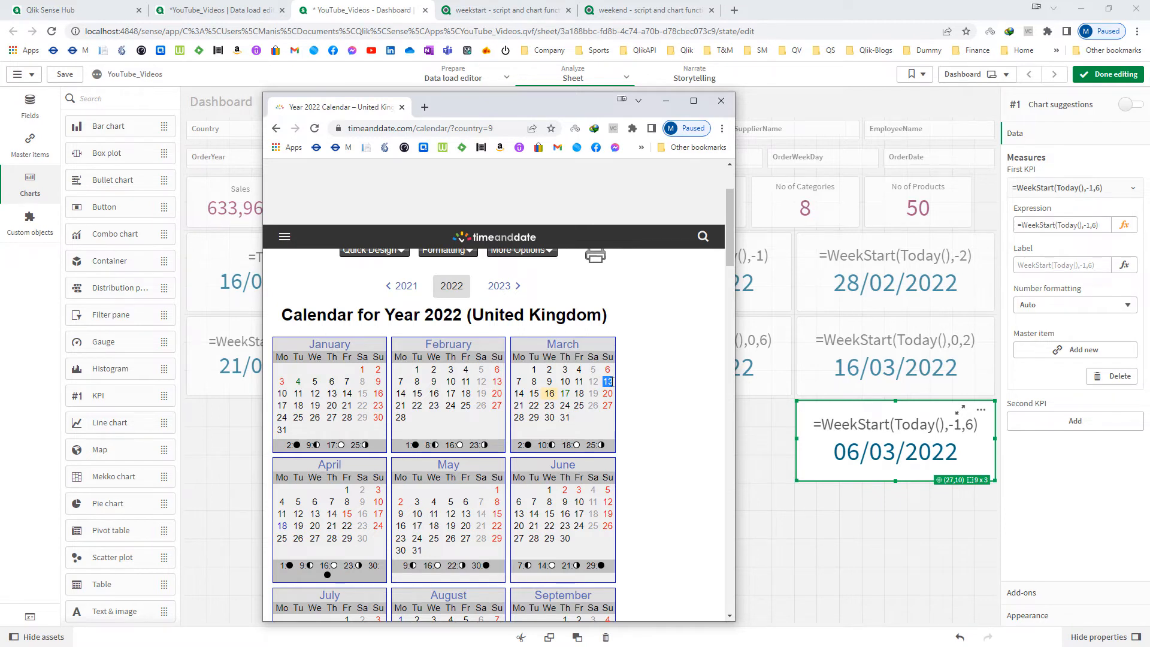
double_click(609, 369)
click(846, 468)
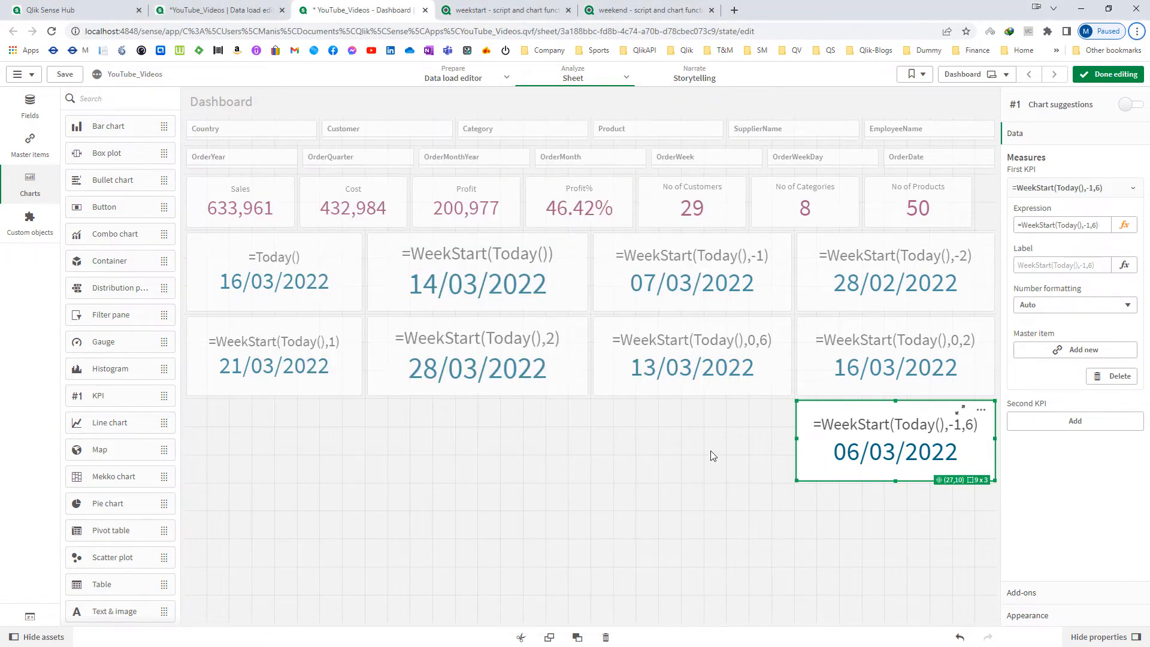
Step: Duplicate the =WeekStart(Today()) KPI below =WeekStart(Today(),1) and size the copy 8 by 3 grid cells
right_click(481, 279)
click(505, 293)
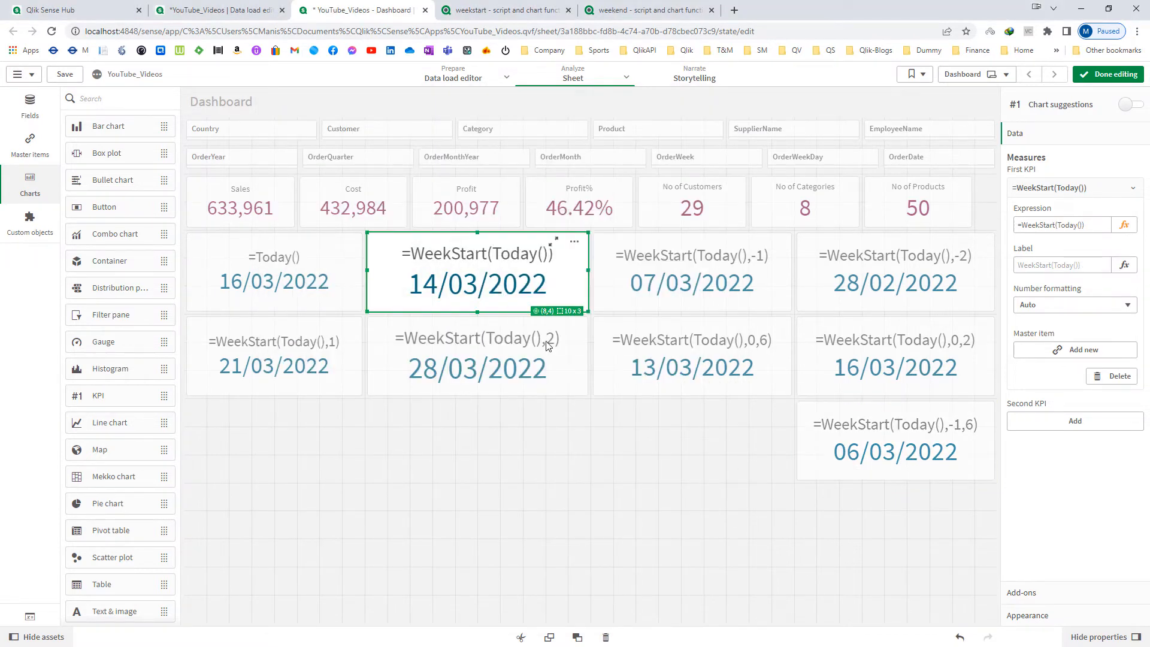
click(462, 408)
right_click(250, 431)
click(271, 437)
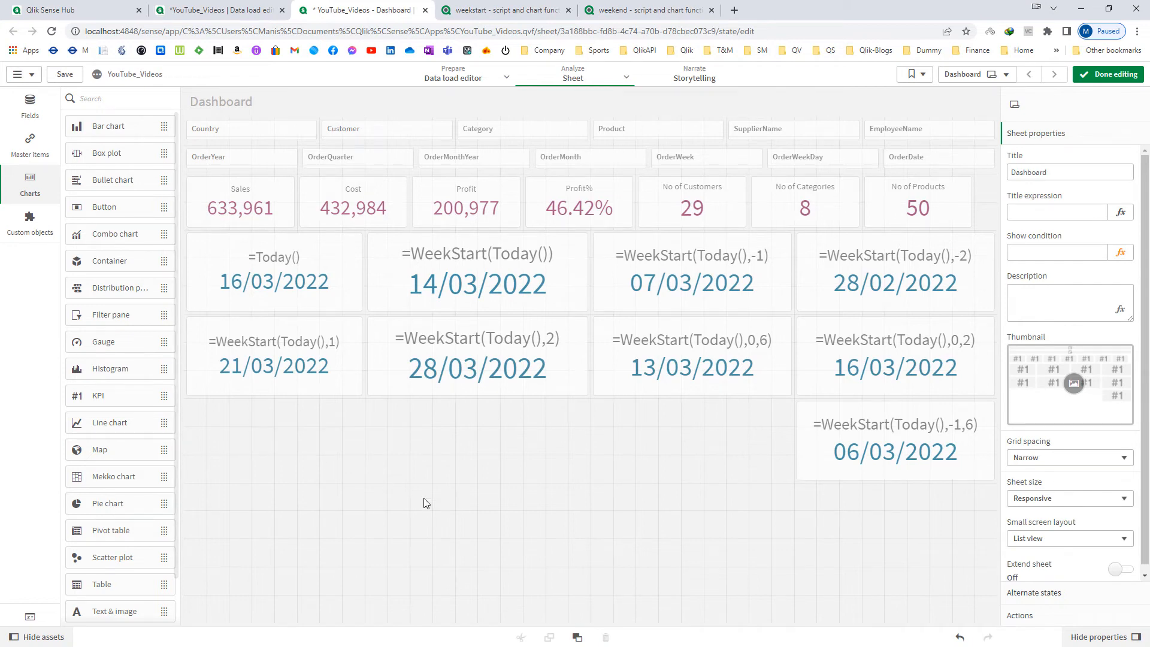
drag(588, 621, 359, 478)
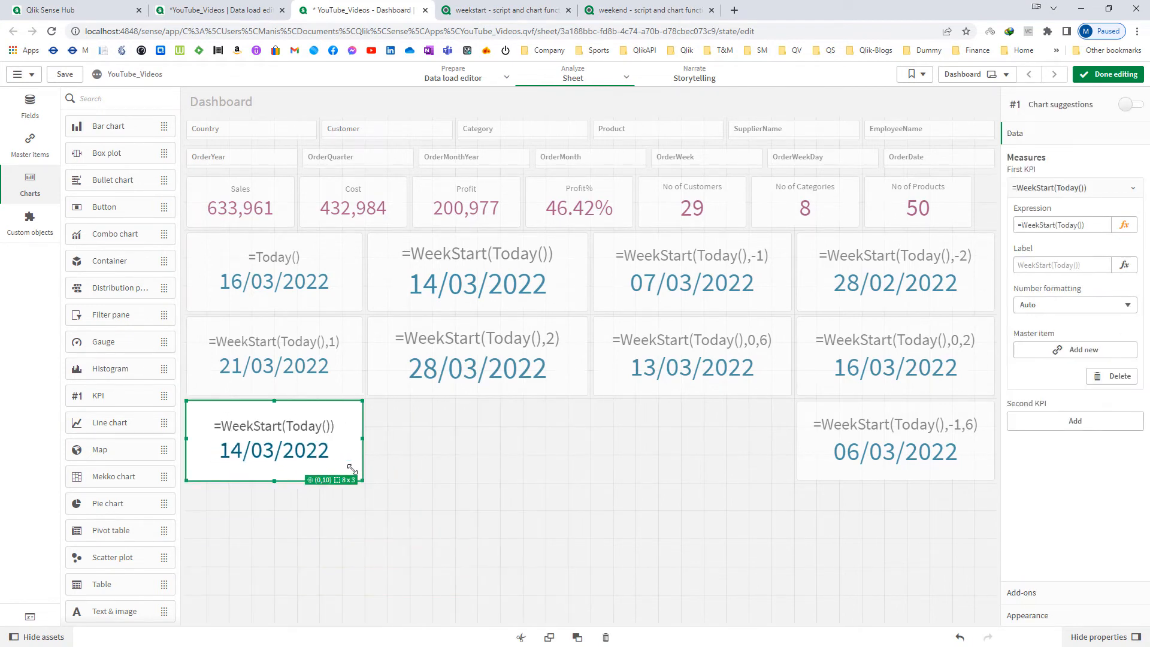
Step: Change the new copy's expression to =WeekEnd(Today()) and compare its date with March in the 2022 calendar
click(1124, 225)
double_click(76, 110)
text(WeekEnd)
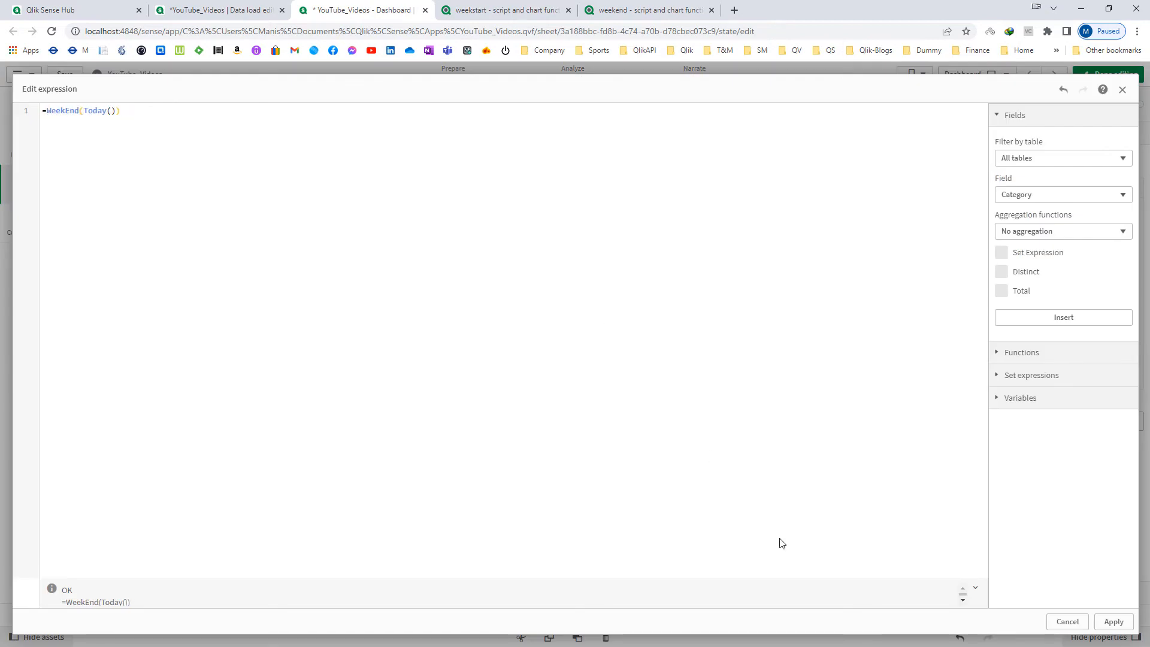
click(1095, 623)
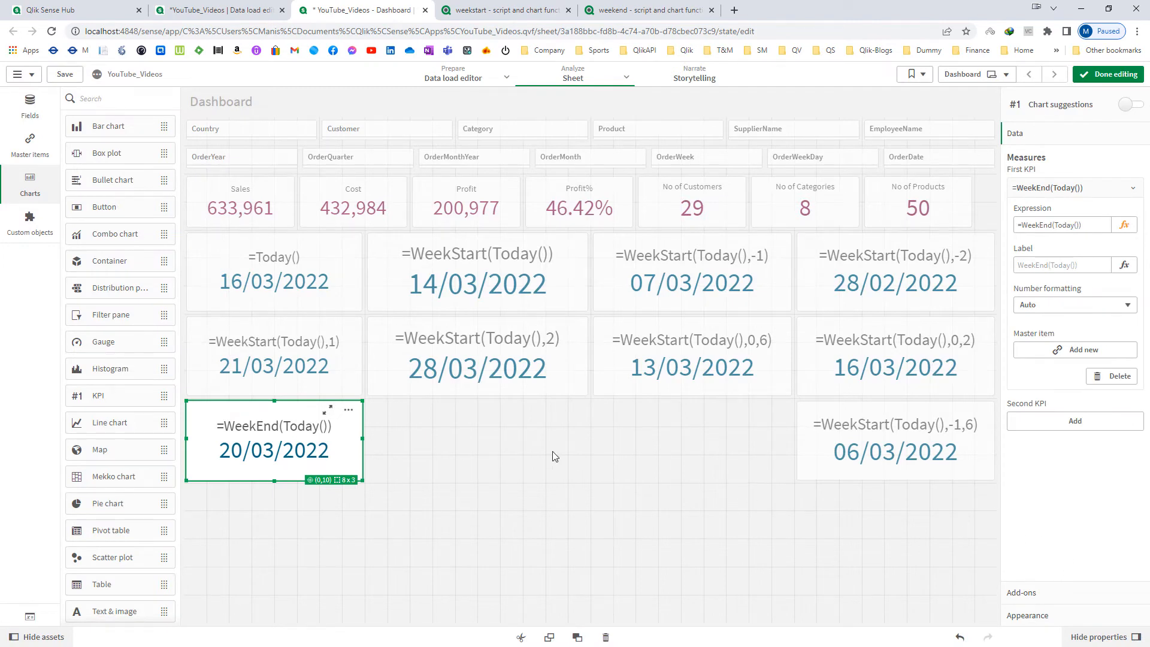
key(alt+Tab)
drag(525, 111, 701, 37)
double_click(785, 318)
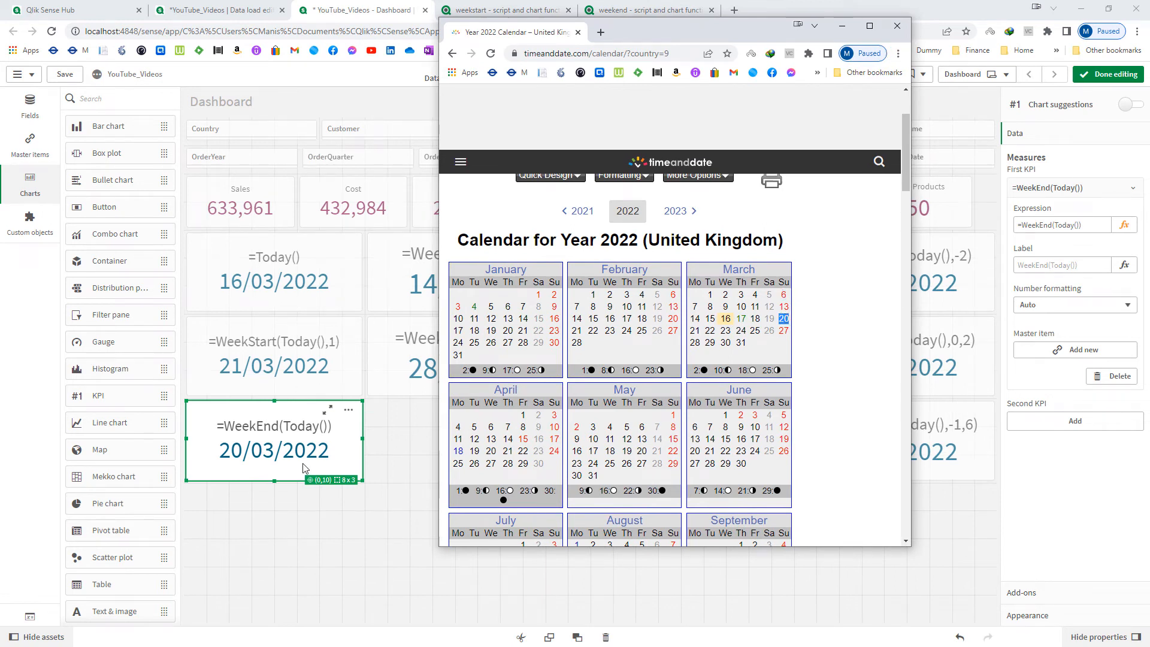
Step: Duplicate the =WeekEnd(Today()) KPI into the free space beside it, sized 10 by 3 grid cells
click(320, 435)
click(346, 443)
right_click(390, 446)
click(407, 444)
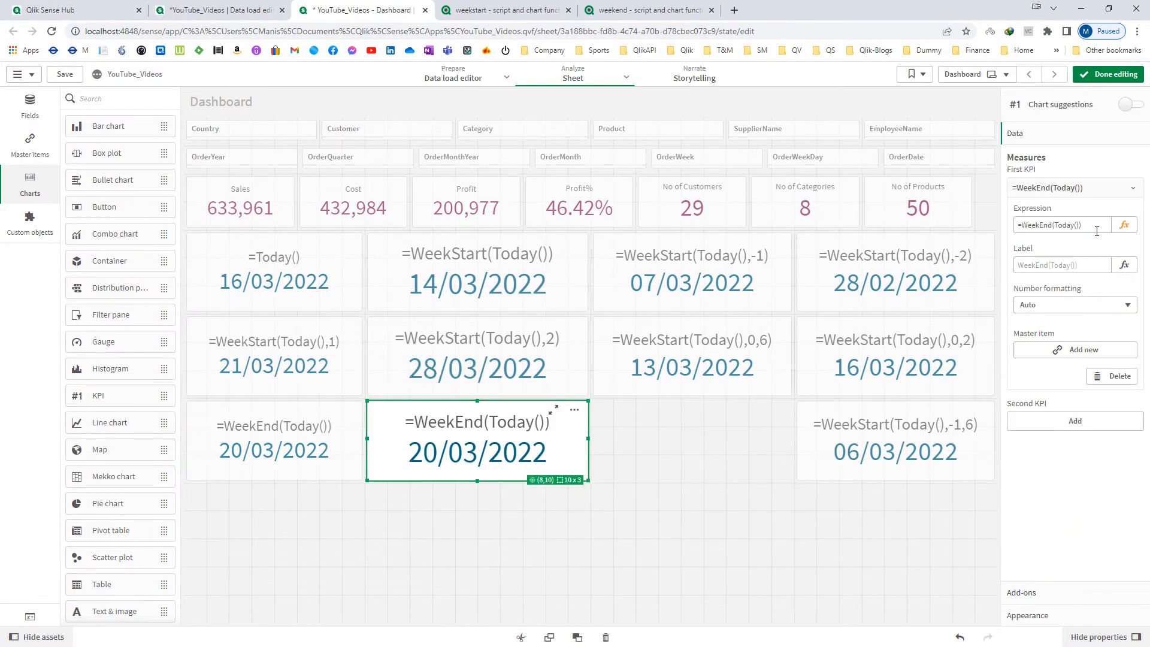
Step: Set the duplicated WeekEnd KPI's expression to =WeekEnd(Today(),-1) and check its date against the 2022 calendar
click(1125, 224)
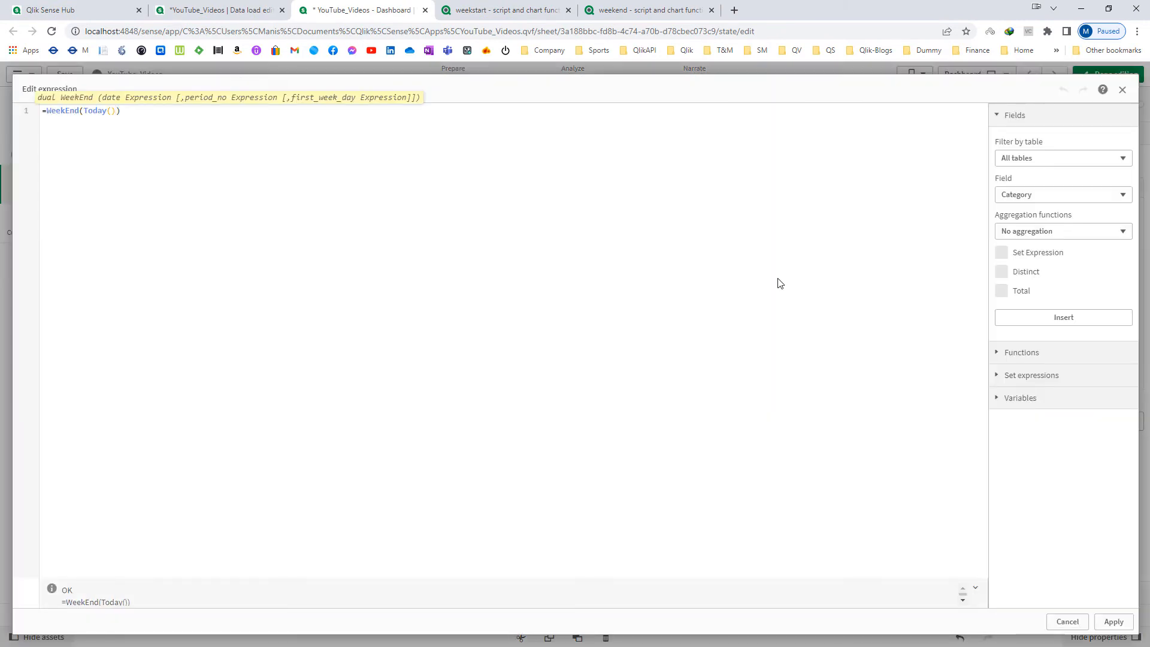
text(,-1)
click(1114, 621)
key(alt+Tab)
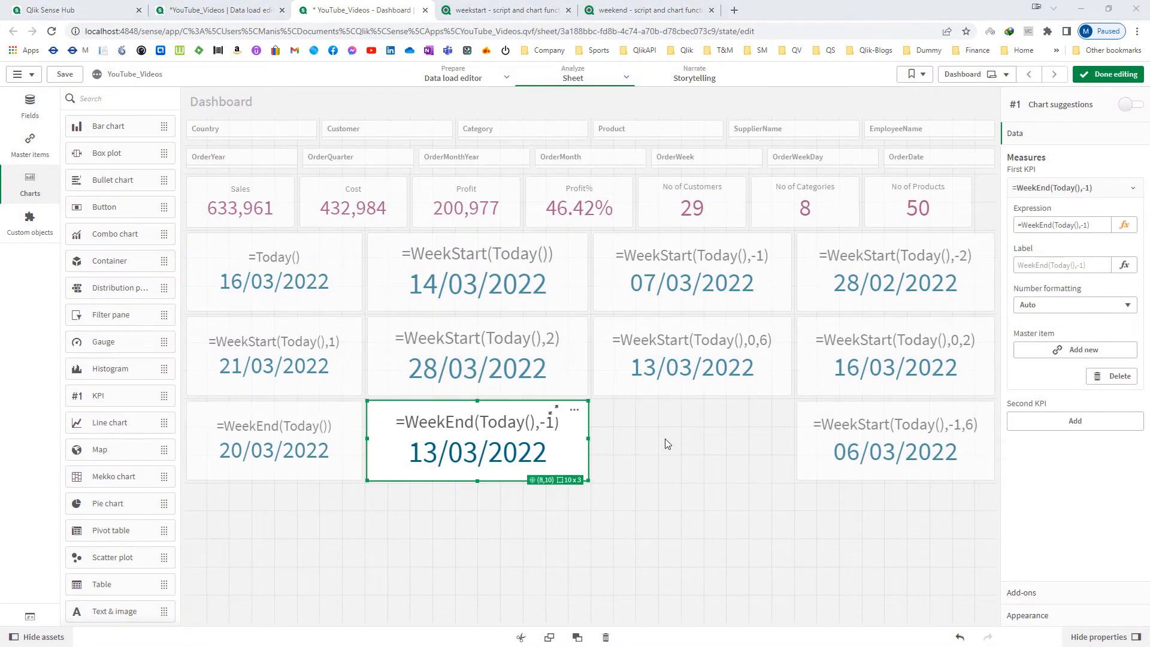
drag(689, 26, 816, 33)
drag(909, 316, 915, 315)
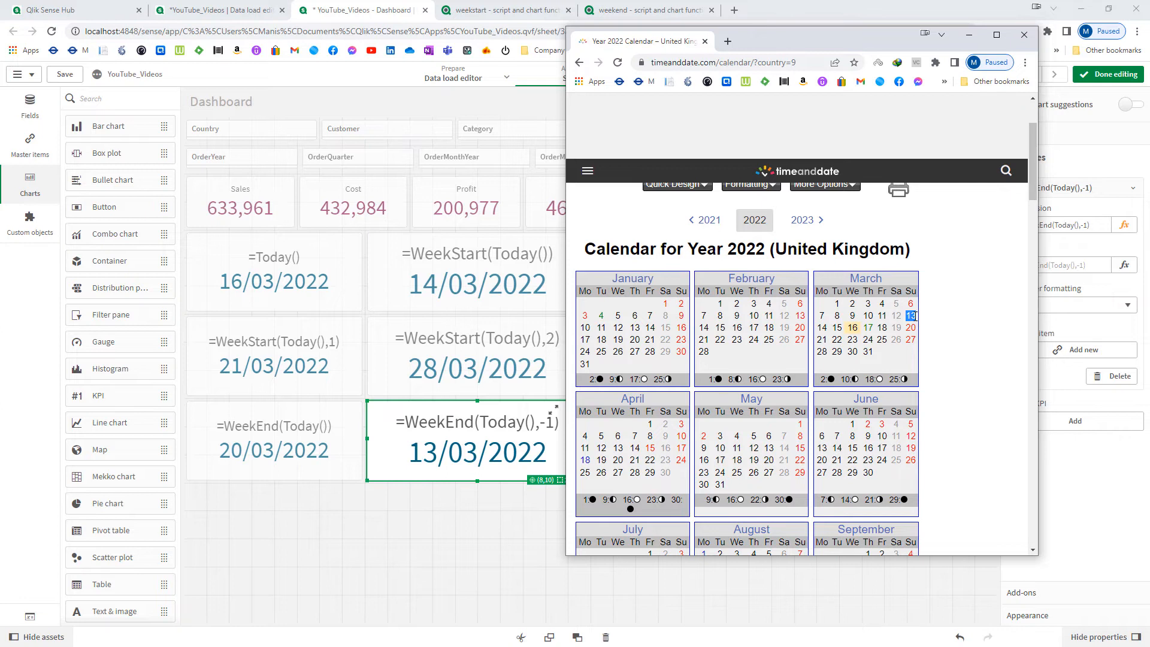
click(478, 452)
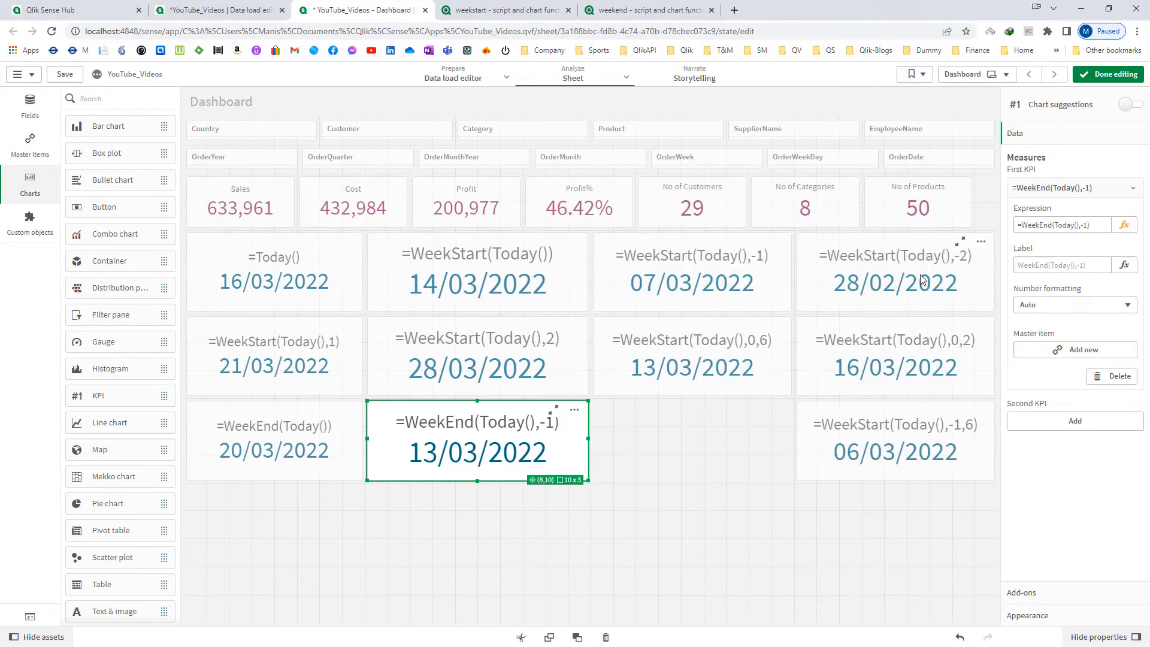
Step: Add 6 as the first week day so the selected KPI's expression is =WeekEnd(Today(),-1,6)
click(1125, 225)
text(,)
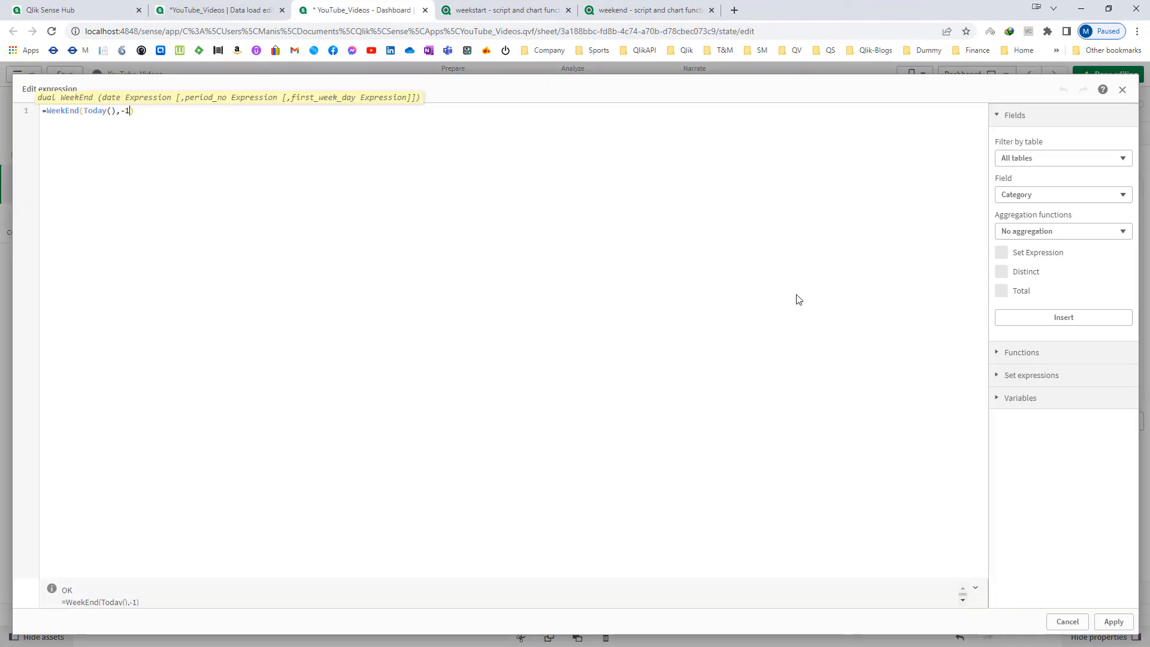
text(6)
click(1114, 622)
Step: Trace the current and previous Sunday-based weeks in the March 2022 calendar to verify the =WeekEnd(Today(),-1,6) date
key(alt+Tab)
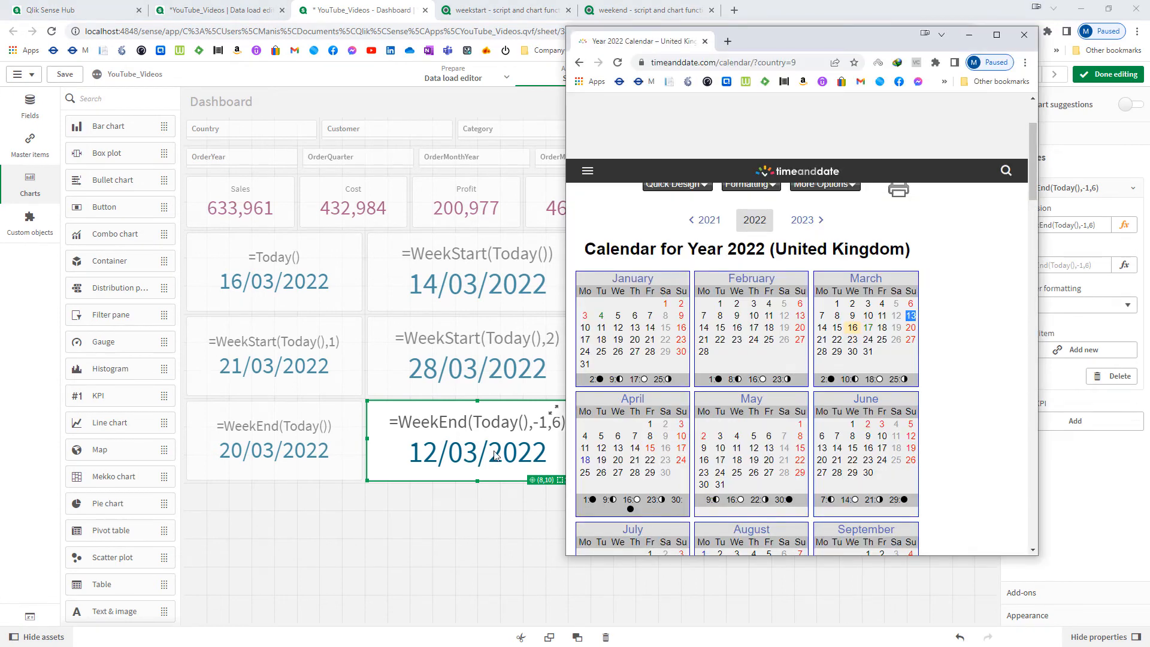
click(895, 316)
drag(849, 328, 903, 327)
drag(908, 328, 920, 332)
click(898, 340)
drag(894, 329, 899, 317)
Step: Return to the dashboard and wrap the selected WeekEnd KPI's expression as =TimeStamp(WeekEnd(Today(),-1,6))
click(523, 463)
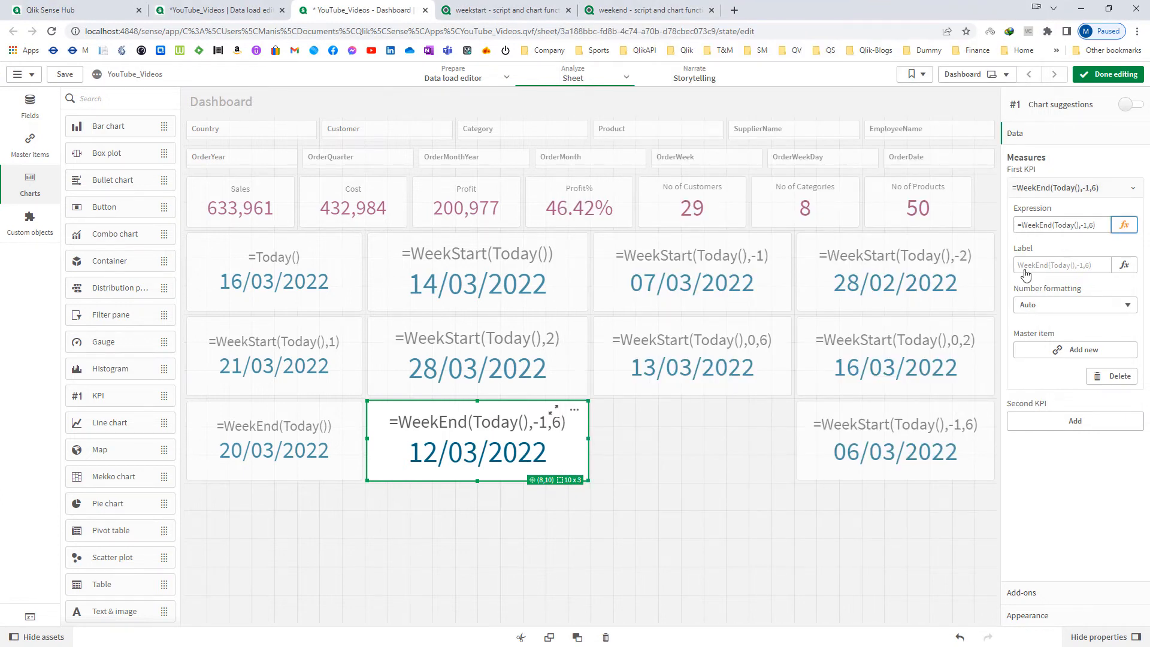
text(TimeStamp()
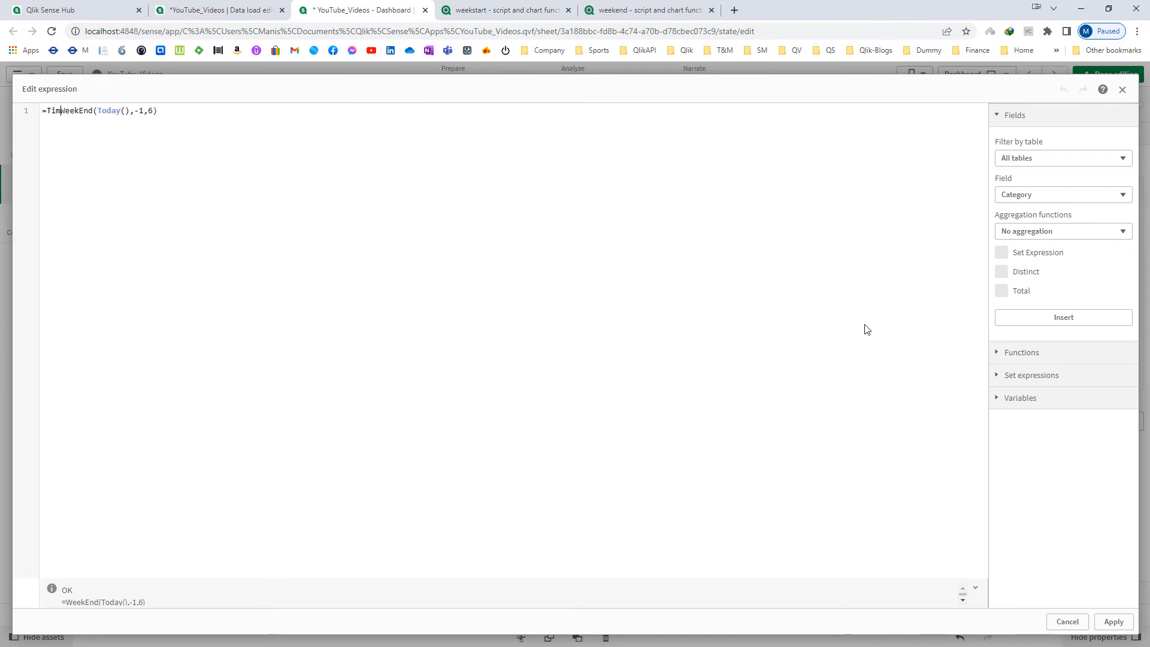
text())
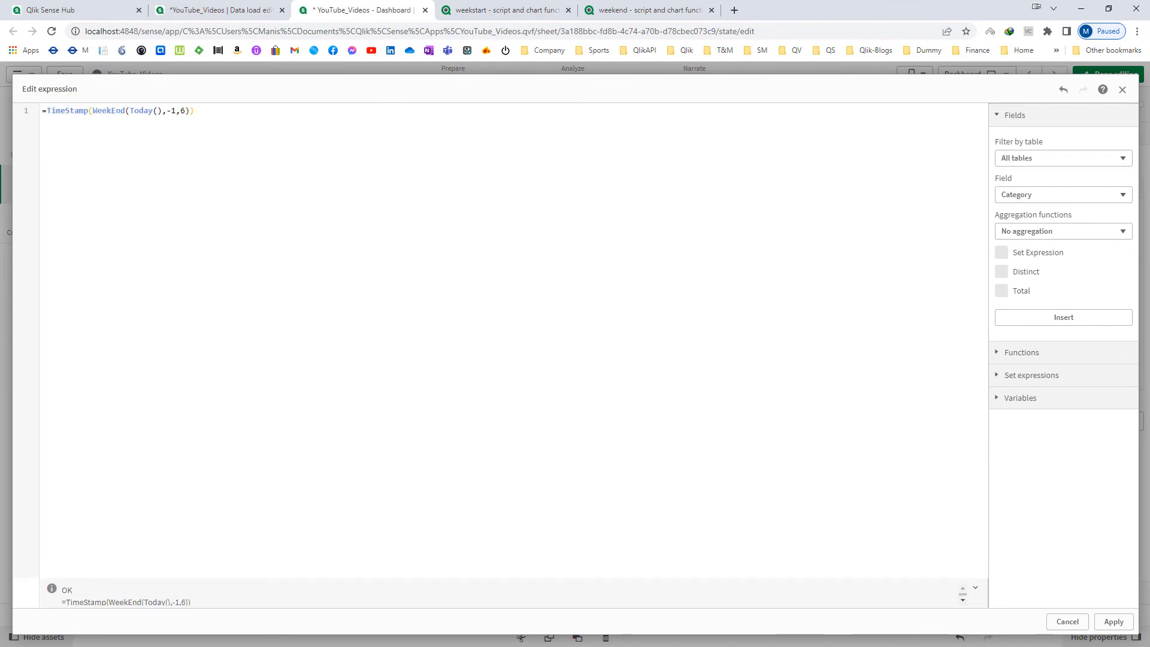
click(1114, 622)
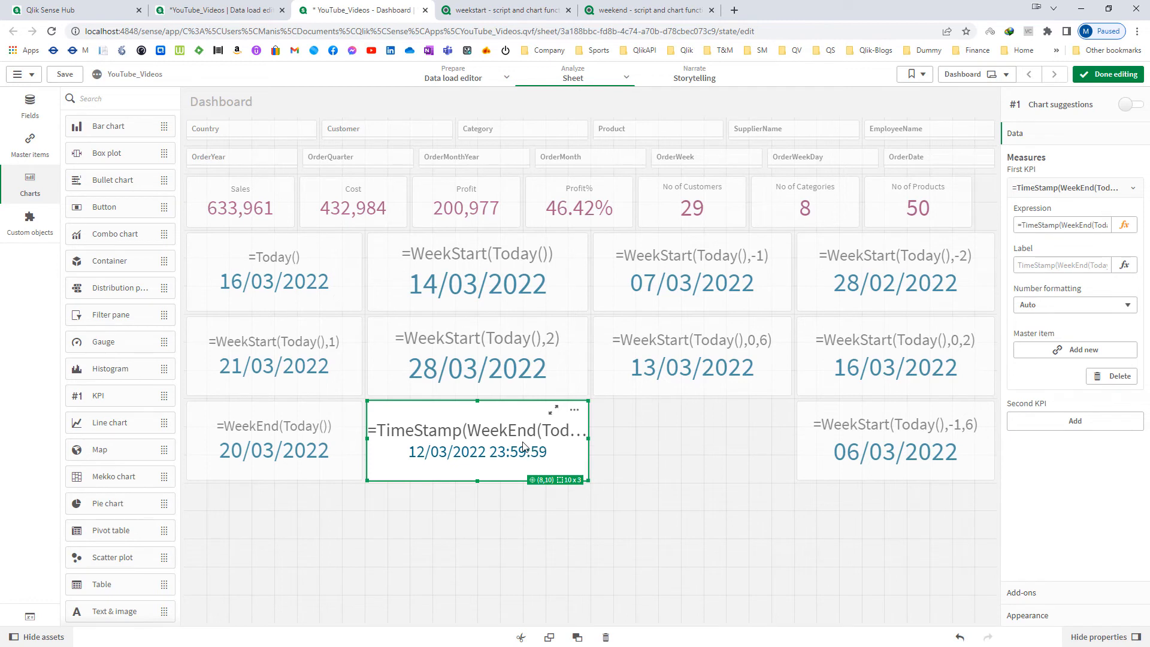
Step: Strip the time from the selected KPI by changing its expression to =Date(Floor(TimeStamp(WeekEnd(Today(),-1,6))))
click(1124, 224)
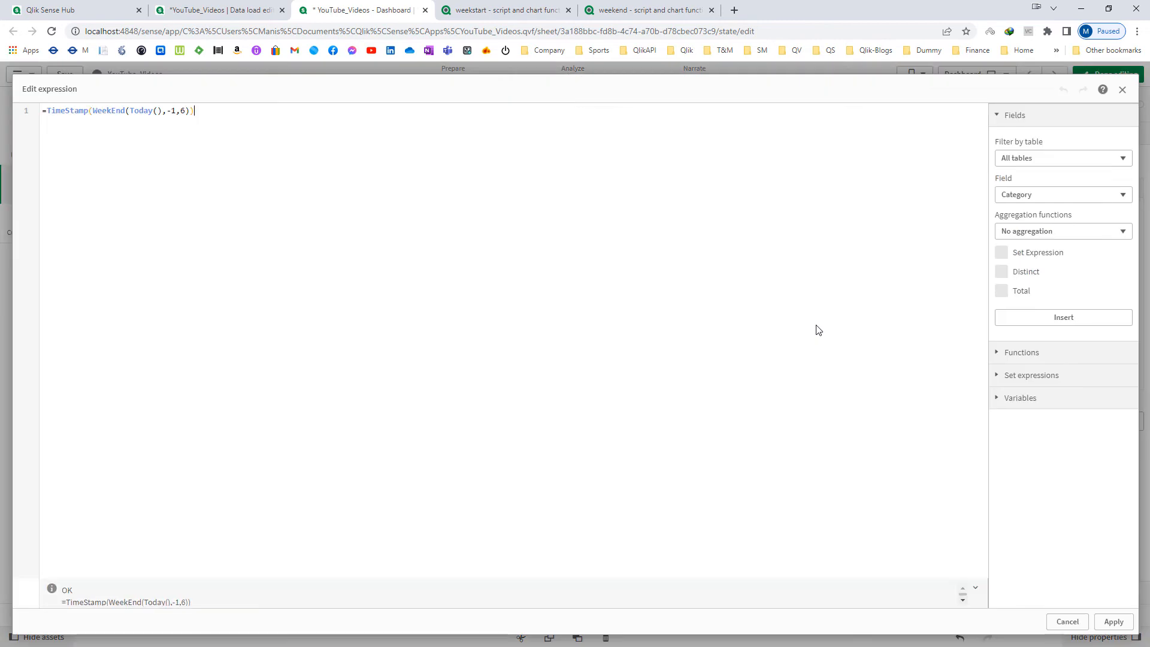
text(Floor()
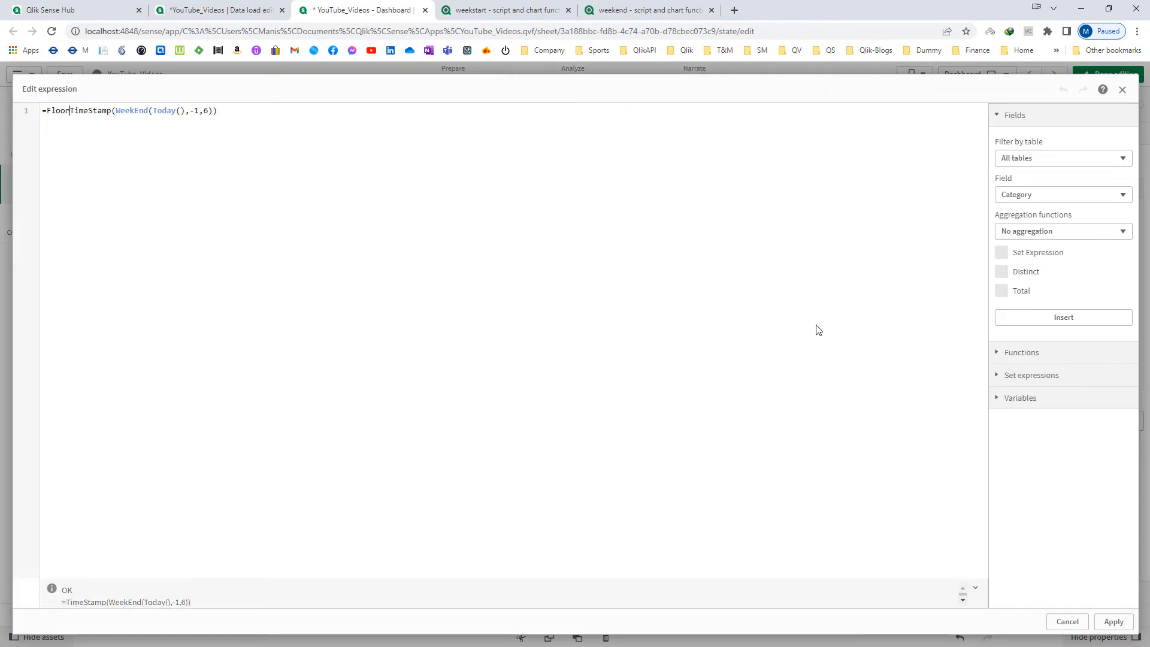
key(End)
key(Home)
key(Right)
text(Date()
text())
click(1113, 621)
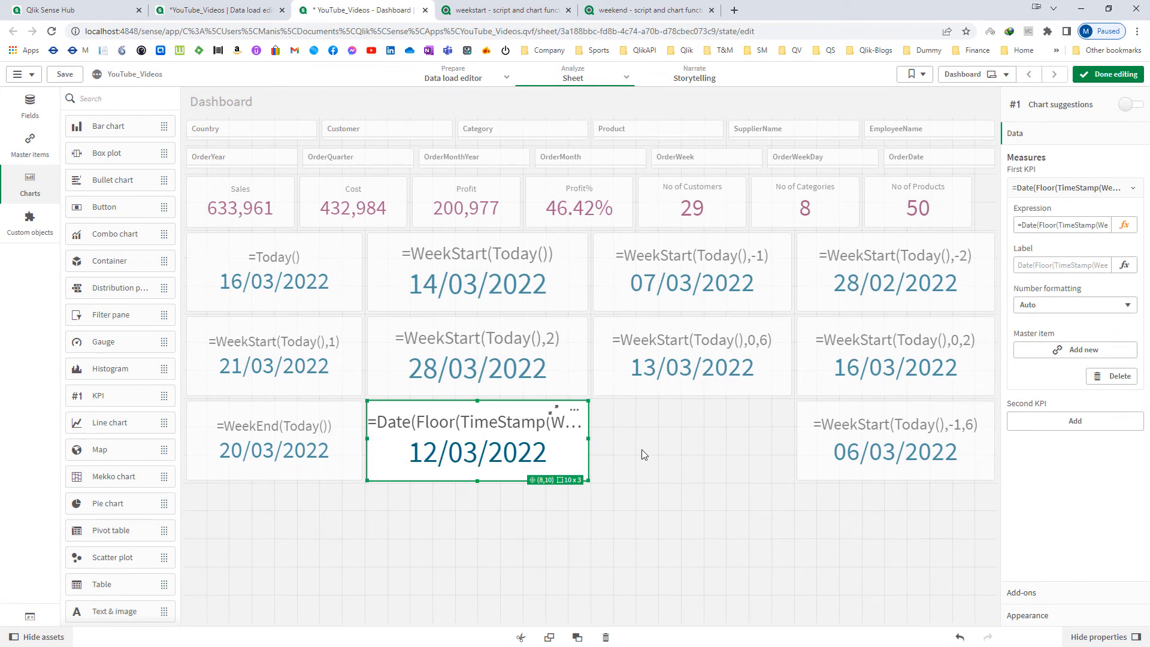
Step: Change the =WeekStart(Today(),-2) KPI's expression to =TimeStamp(WeekStart(Today(),-2))
click(863, 280)
click(1125, 225)
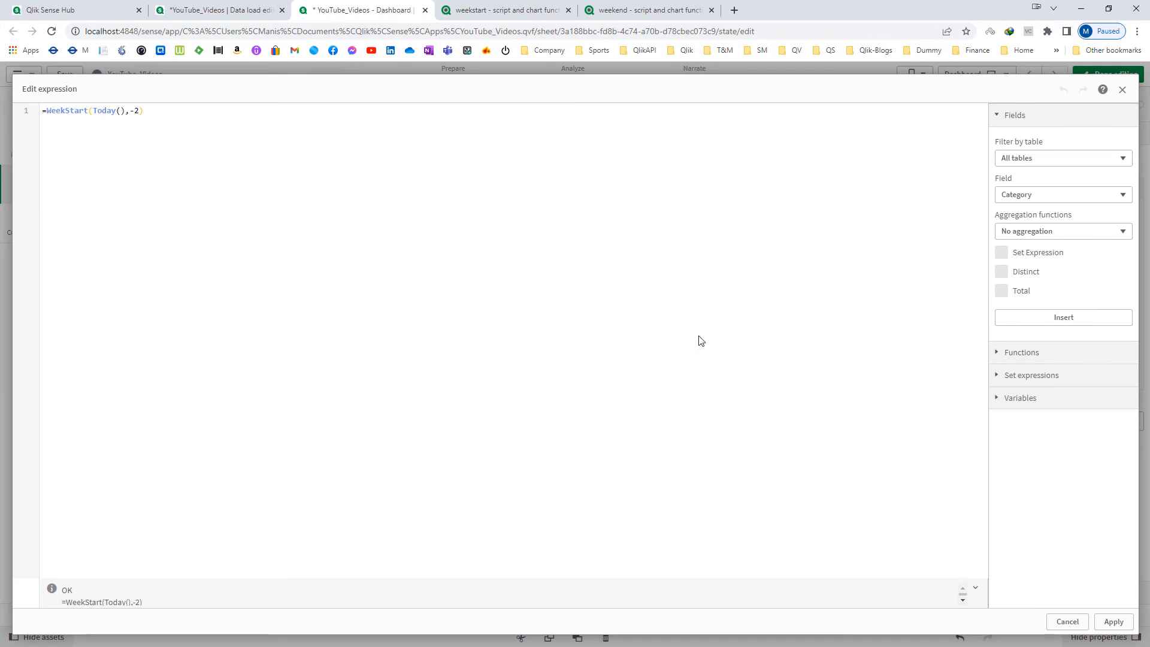
text(TimeStamp)
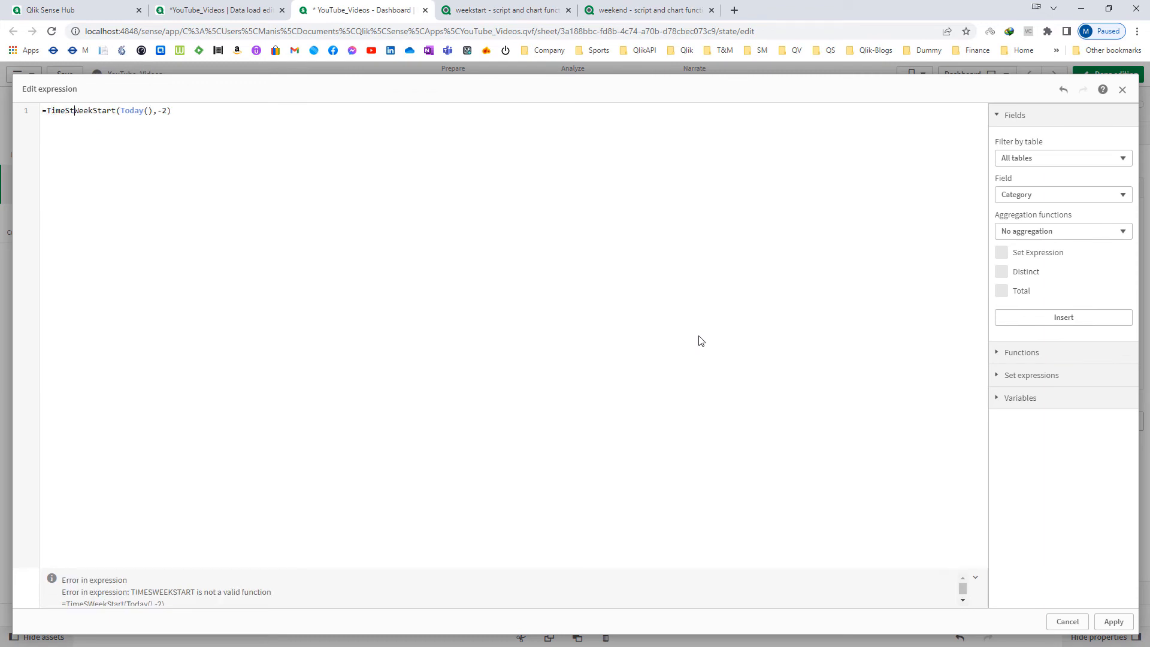
text(()
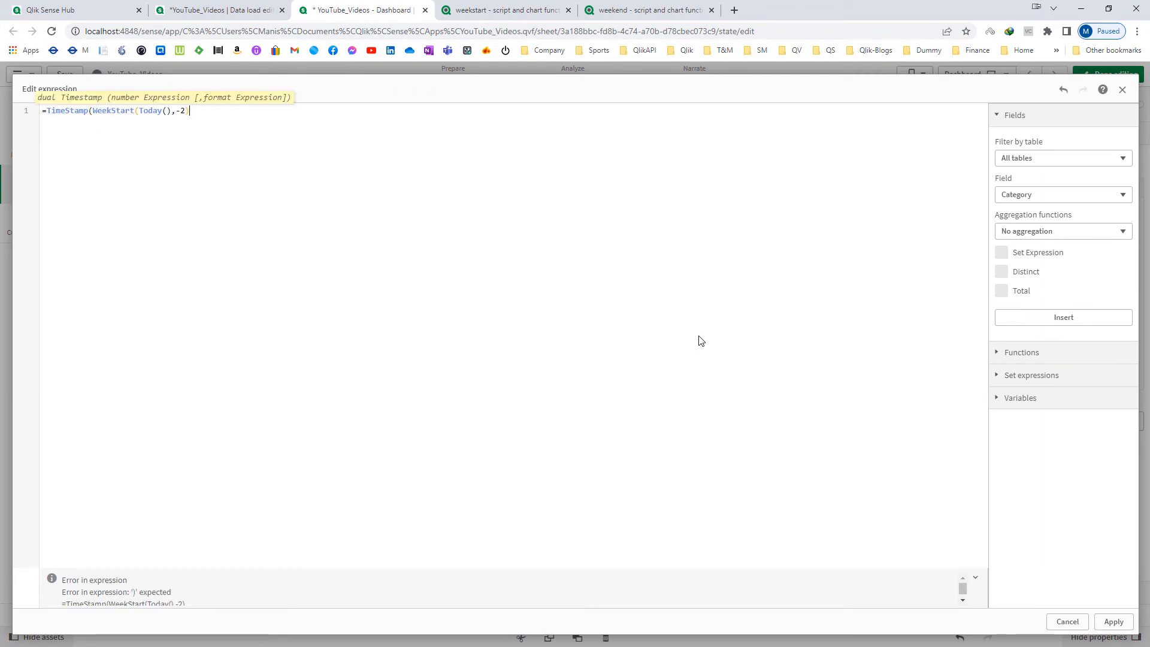
text())
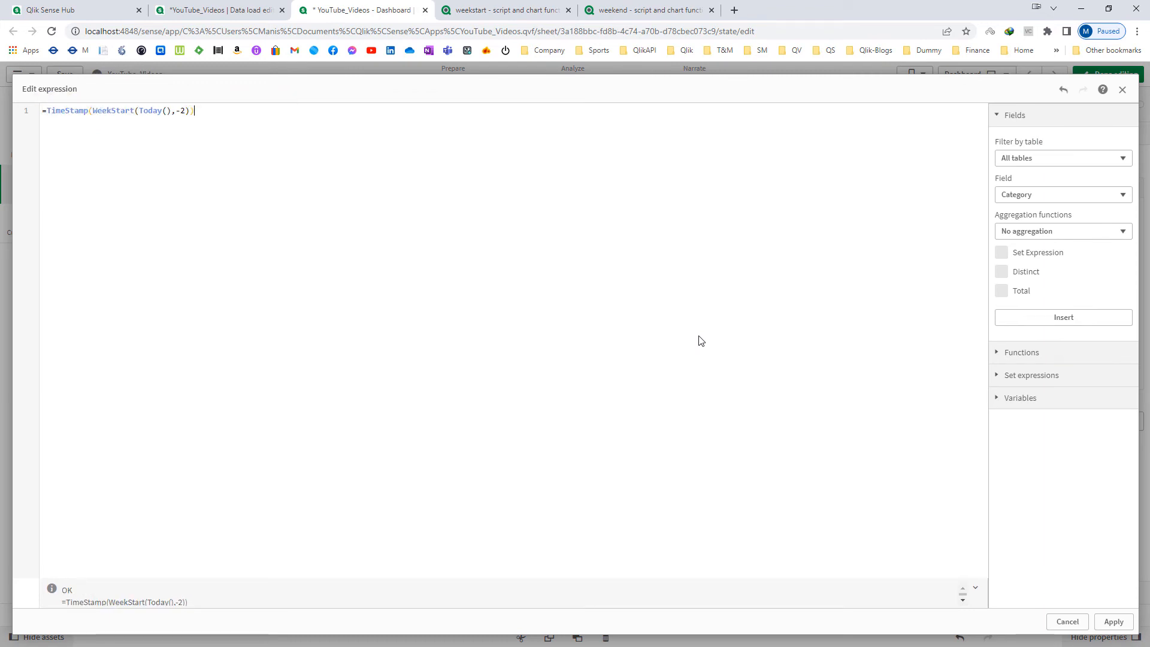
click(1112, 623)
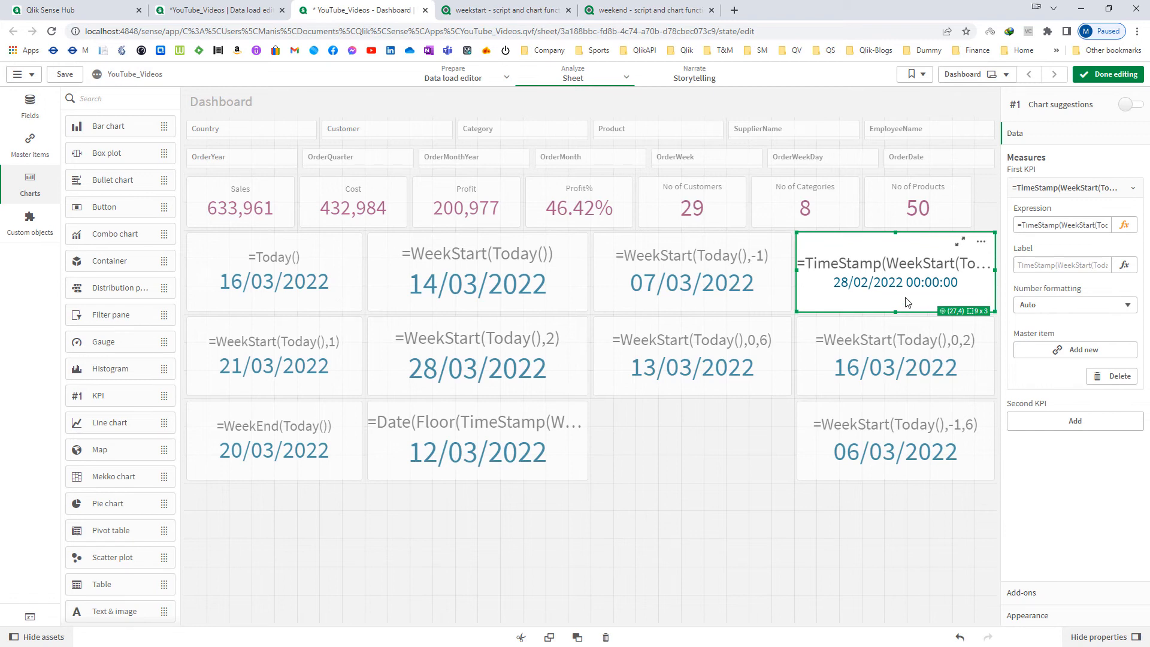
Step: Change the =Today() KPI's expression to =TimeStamp(Today())
click(351, 290)
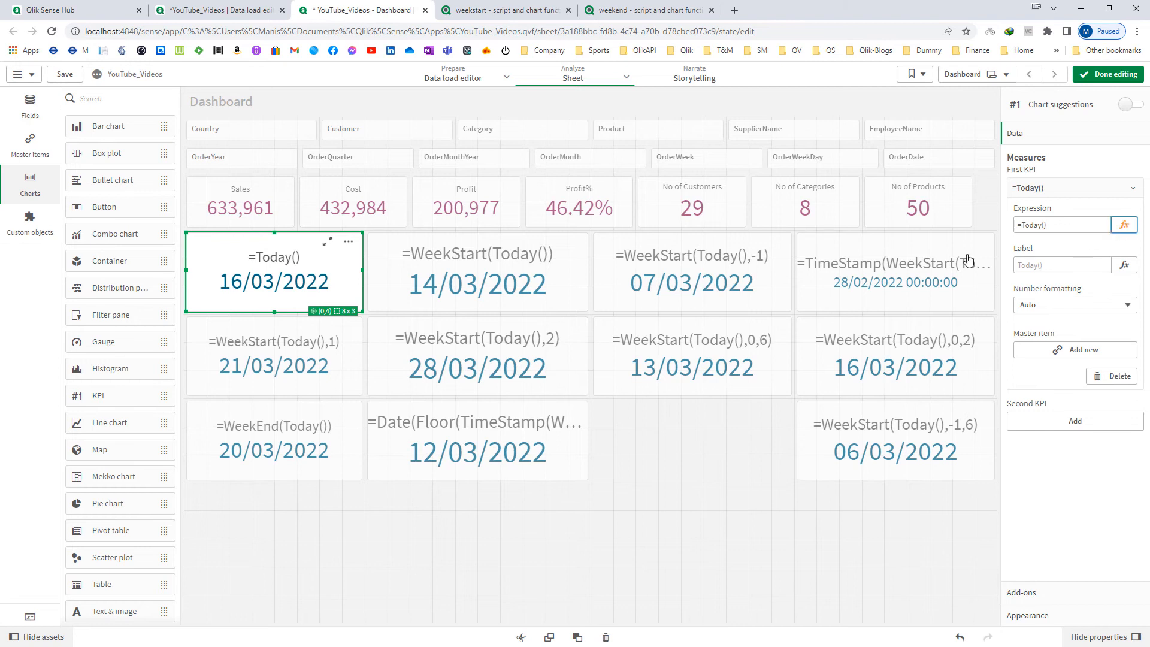
click(1124, 226)
text(TimeStamp(Today()
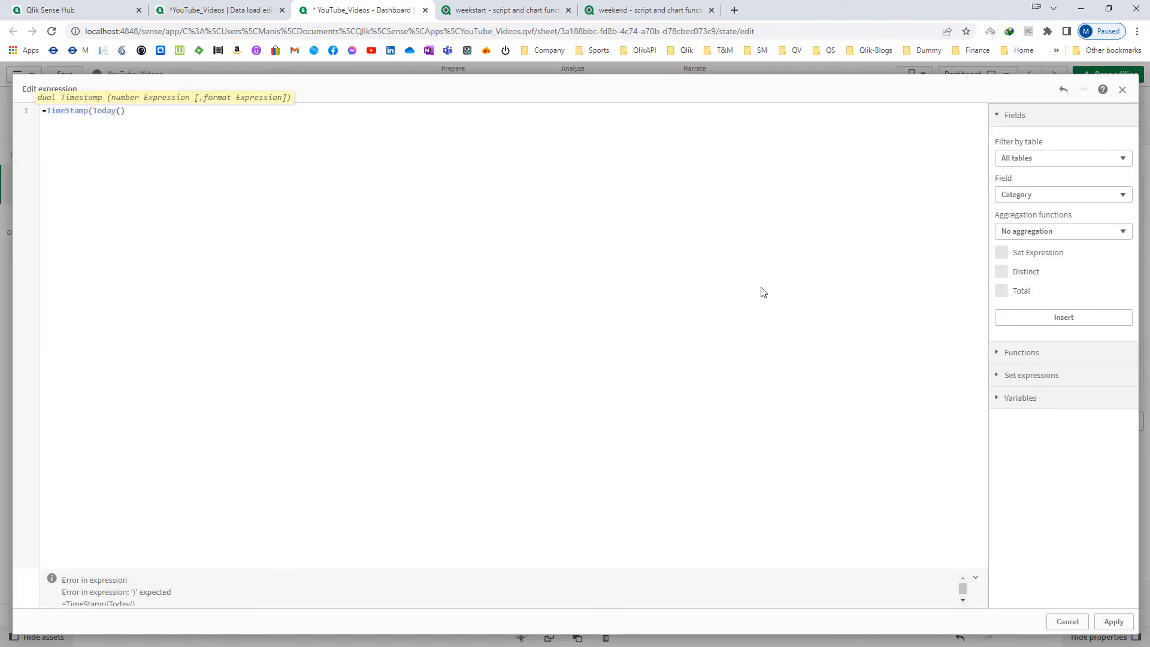
text())
click(1113, 621)
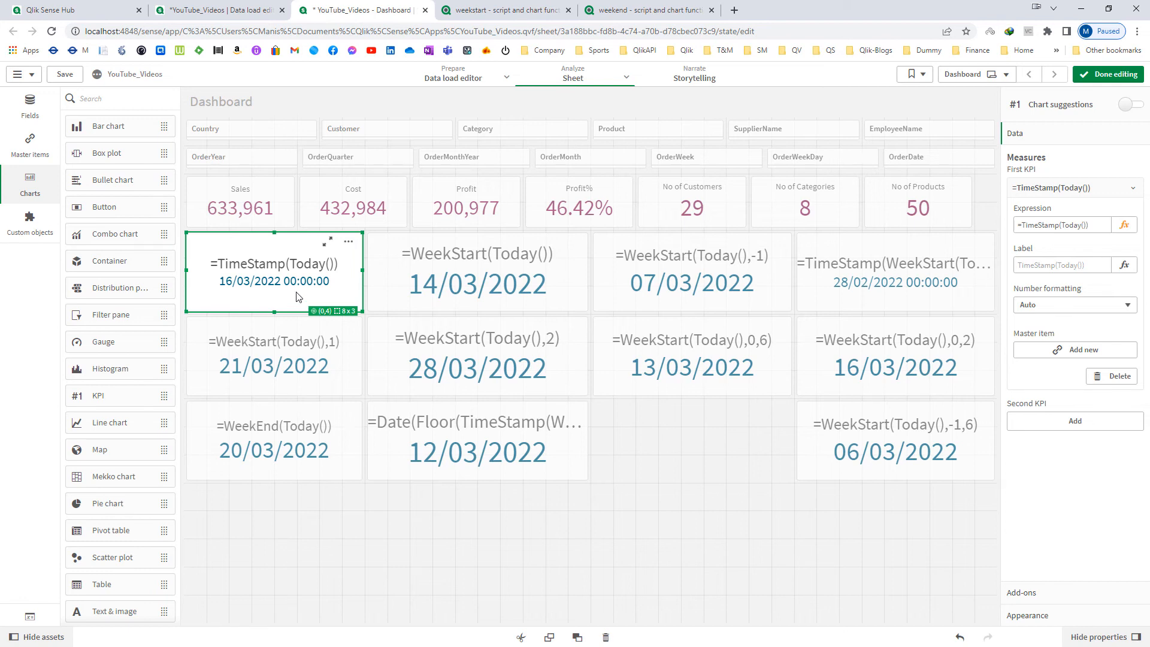
Step: Delete every date KPI below the row of sales, cost, profit and count KPIs
key(Delete)
click(479, 284)
key(Delete)
click(689, 278)
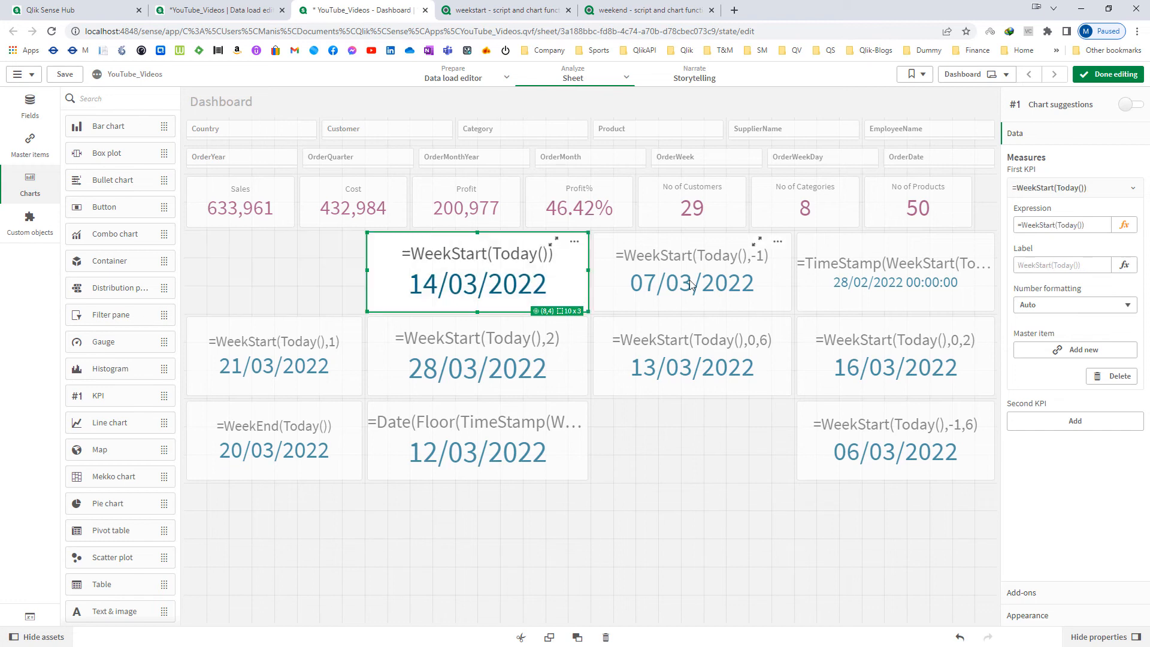
click(862, 275)
key(Delete)
click(885, 355)
key(Delete)
click(648, 364)
key(Delete)
click(644, 285)
key(Delete)
click(853, 458)
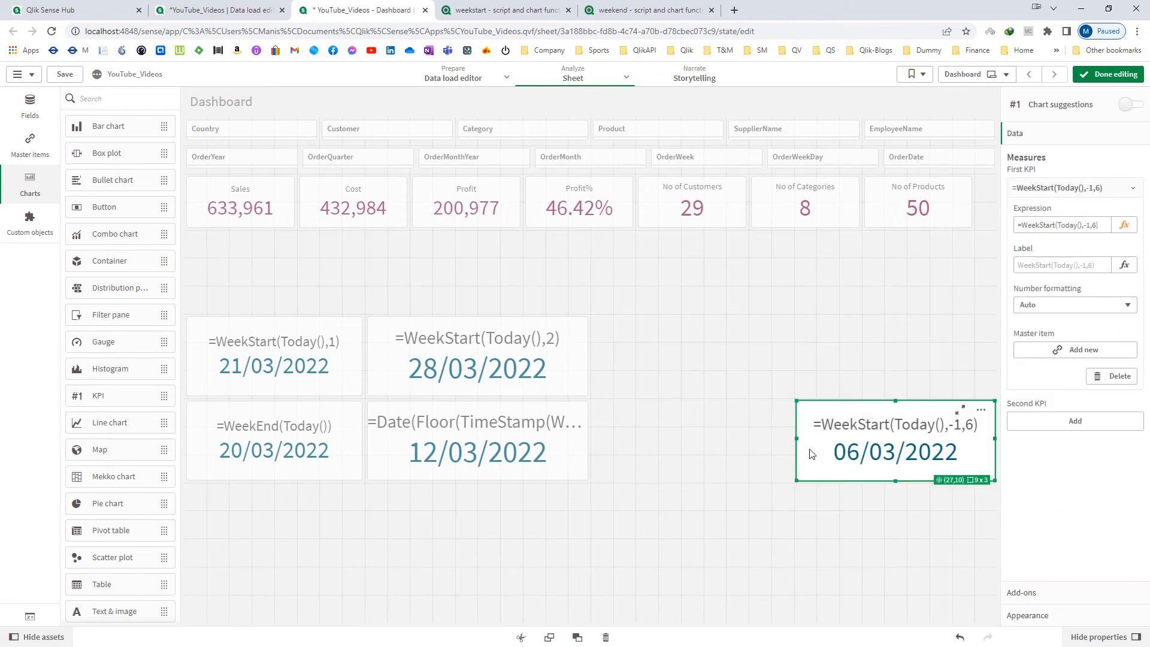
key(Delete)
click(461, 476)
key(Delete)
click(459, 383)
key(Delete)
click(311, 372)
key(Delete)
click(312, 439)
key(Delete)
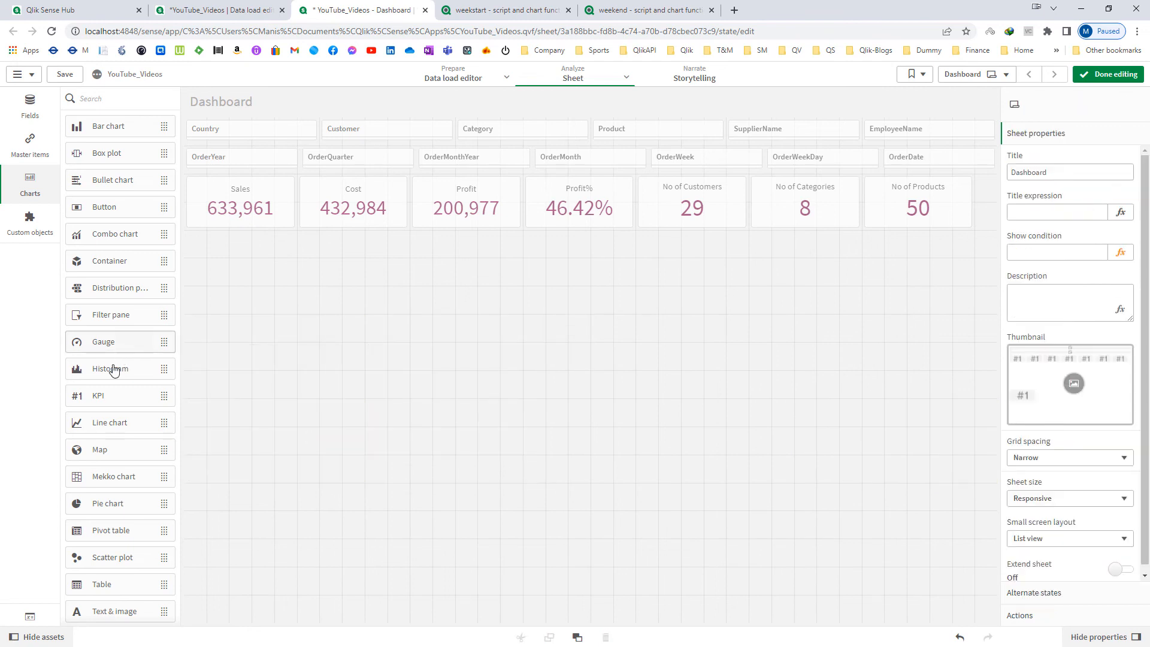
Step: Add a table of 20 by 14 grid cells below the KPI row, with OrderDate as its dimension
drag(114, 584, 309, 319)
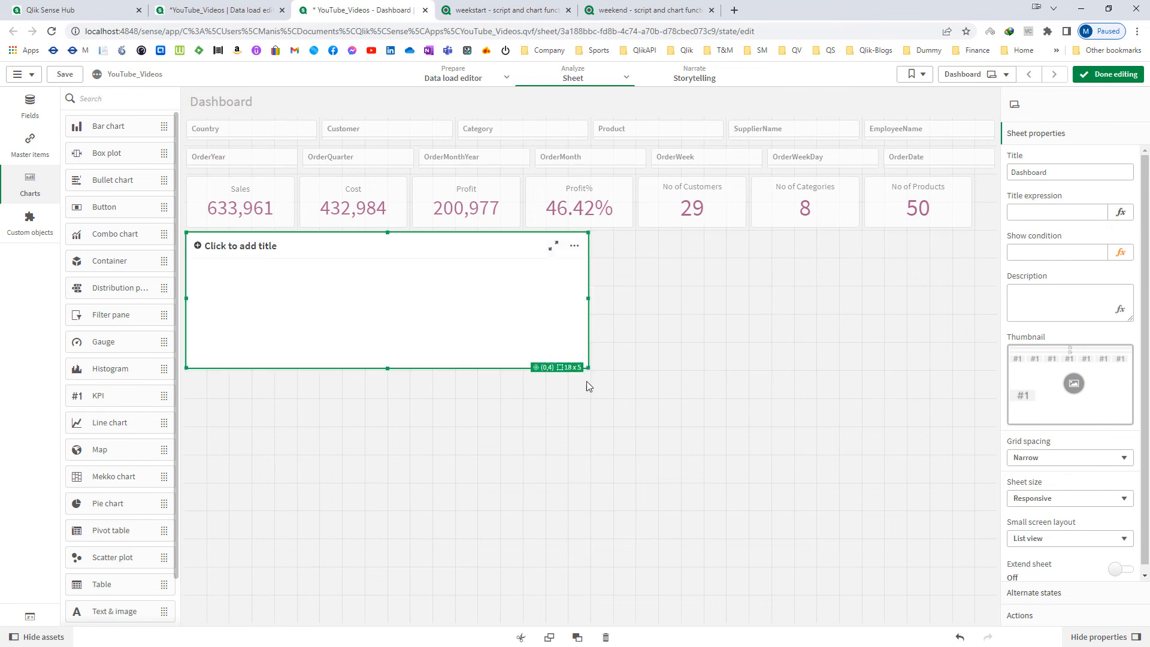
drag(588, 368, 632, 635)
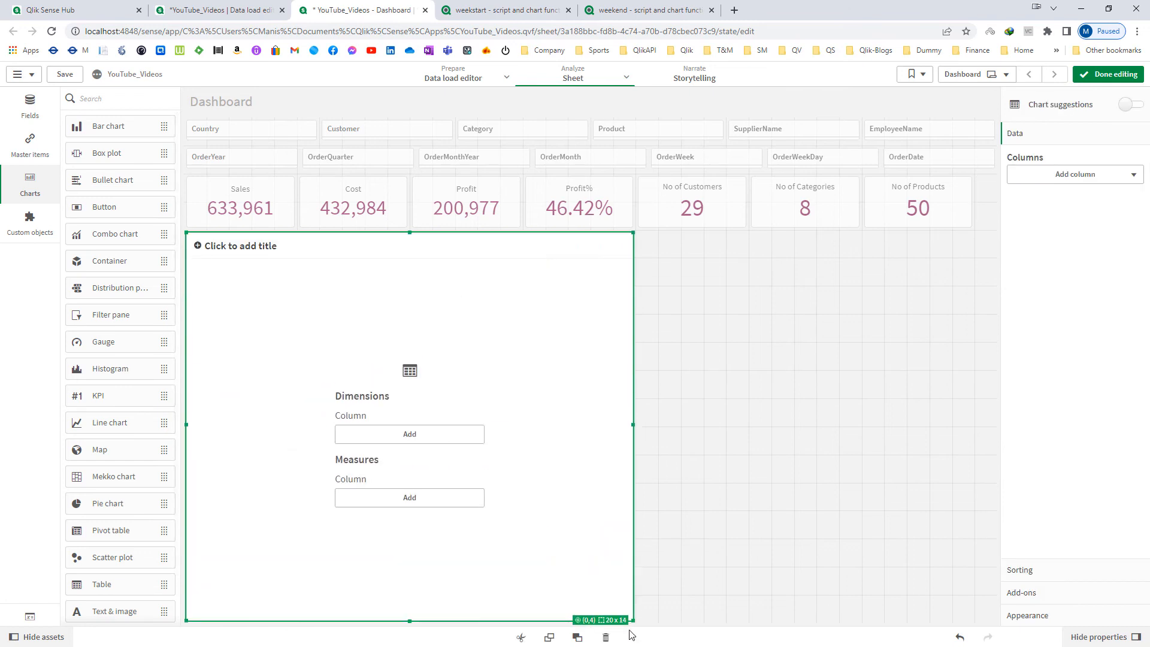
click(385, 438)
text(Order)
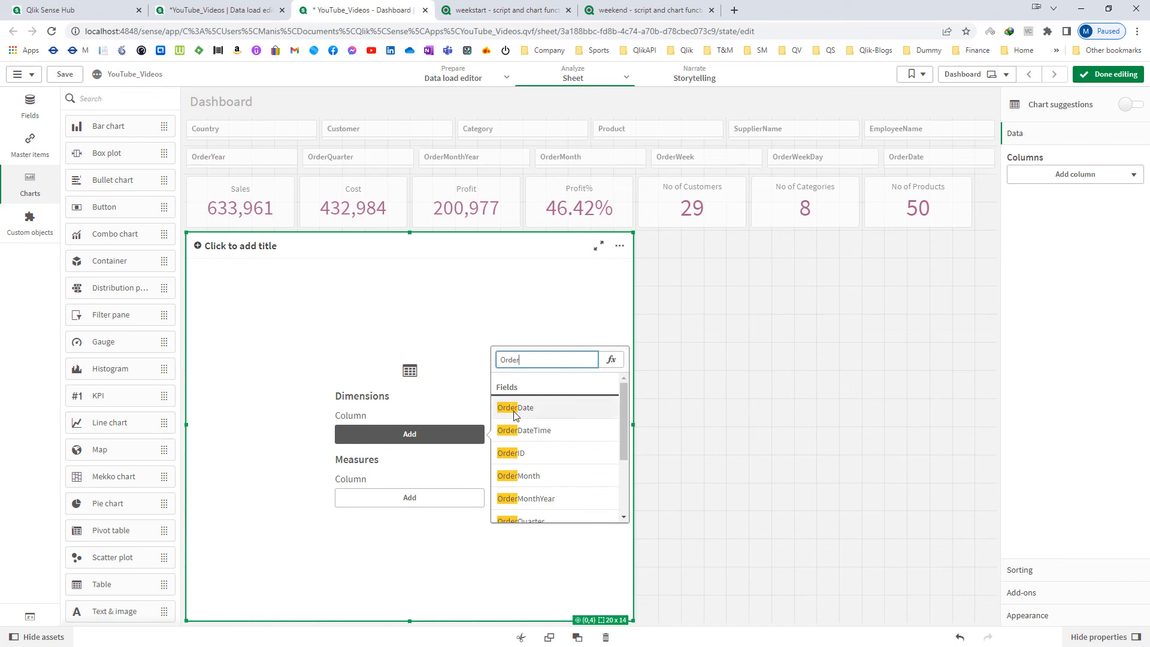
click(515, 408)
Step: Add a measure column with the expression WeekStart(OrderDate) to the table
click(1081, 204)
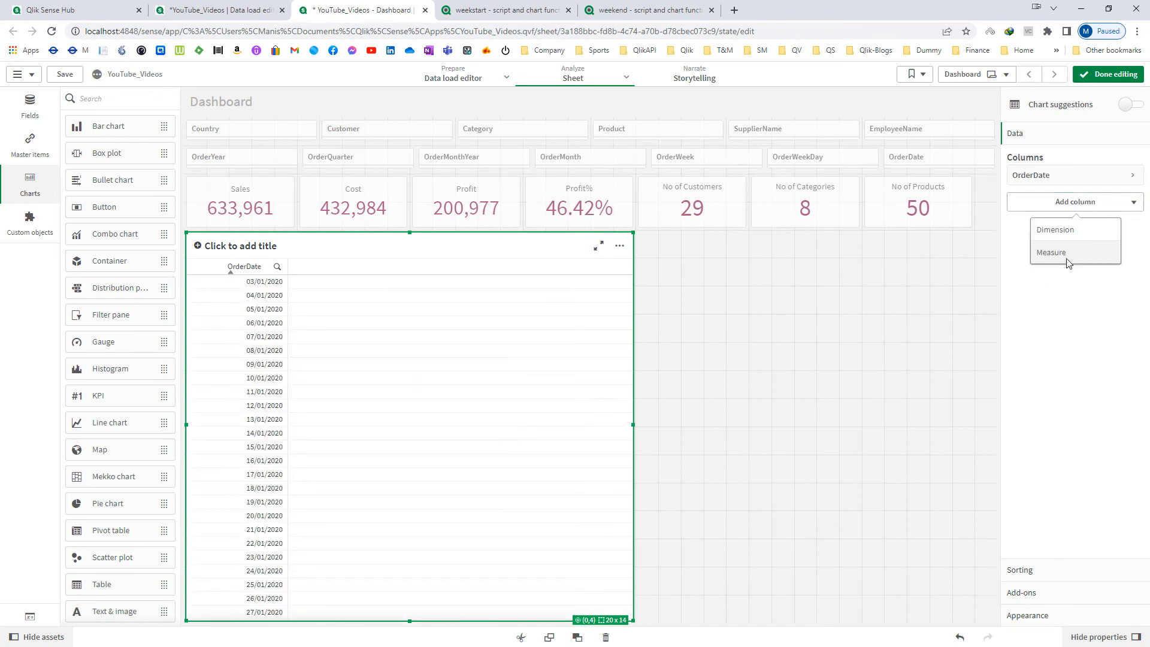
click(1067, 253)
click(1124, 231)
text(WeekStart(OrderDate))
click(1114, 622)
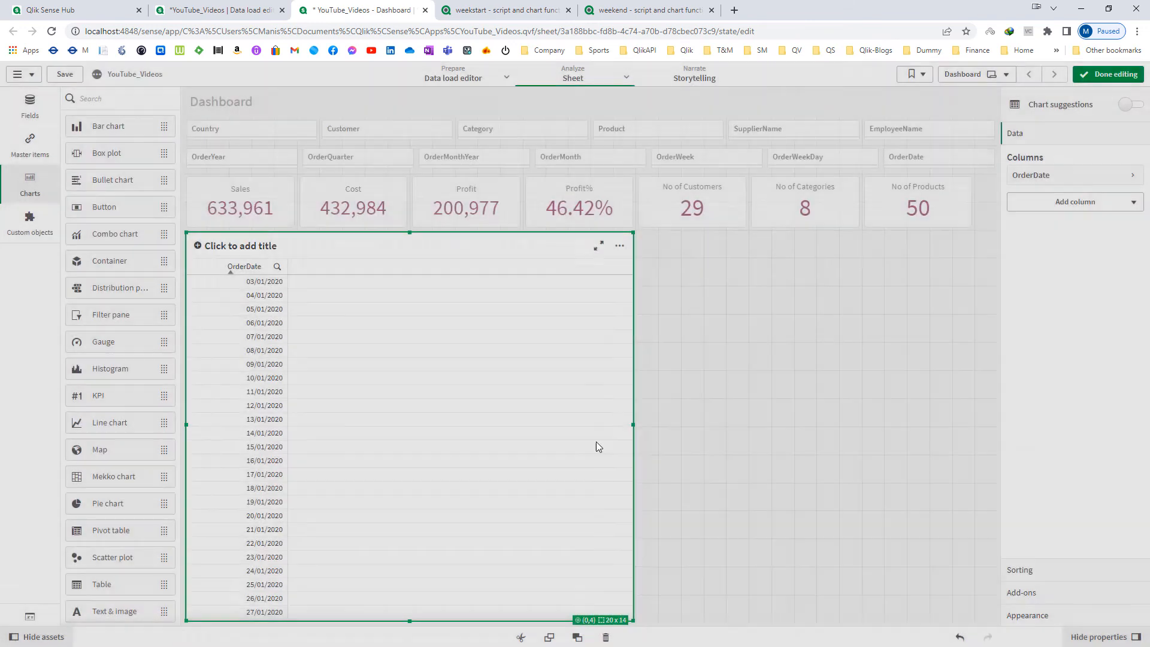
Step: Add a second measure column with the expression WeekEnd(OrderDate) to the table and finish editing the sheet
click(1058, 232)
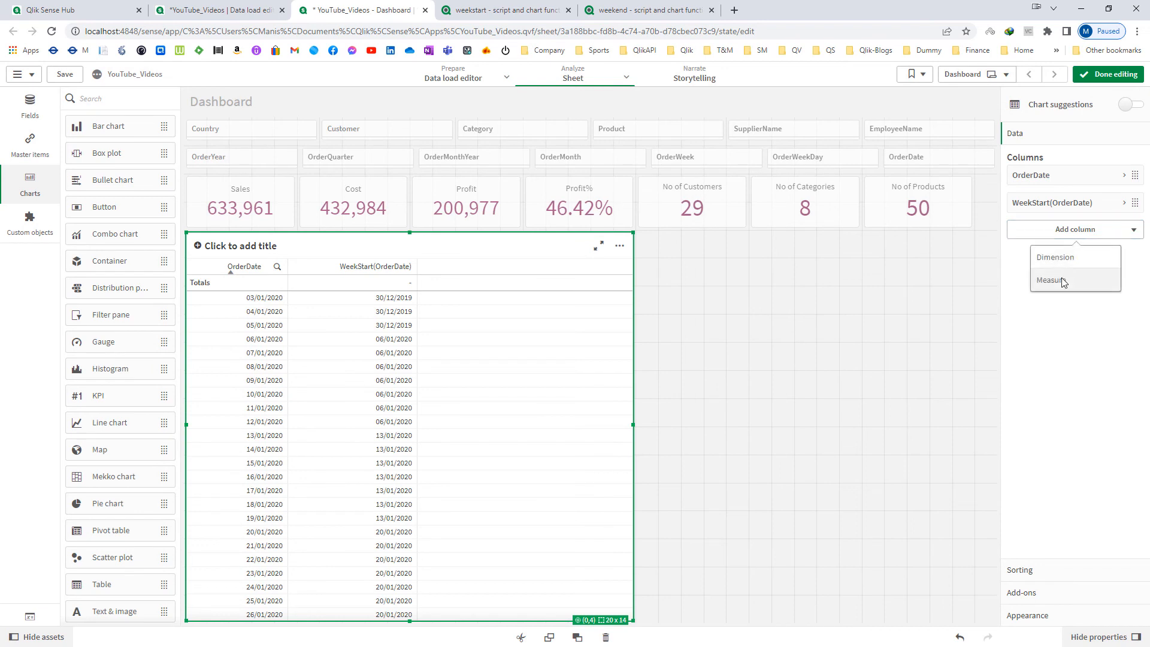
click(1064, 282)
click(1125, 259)
text(WeekEnd(OrdeD)
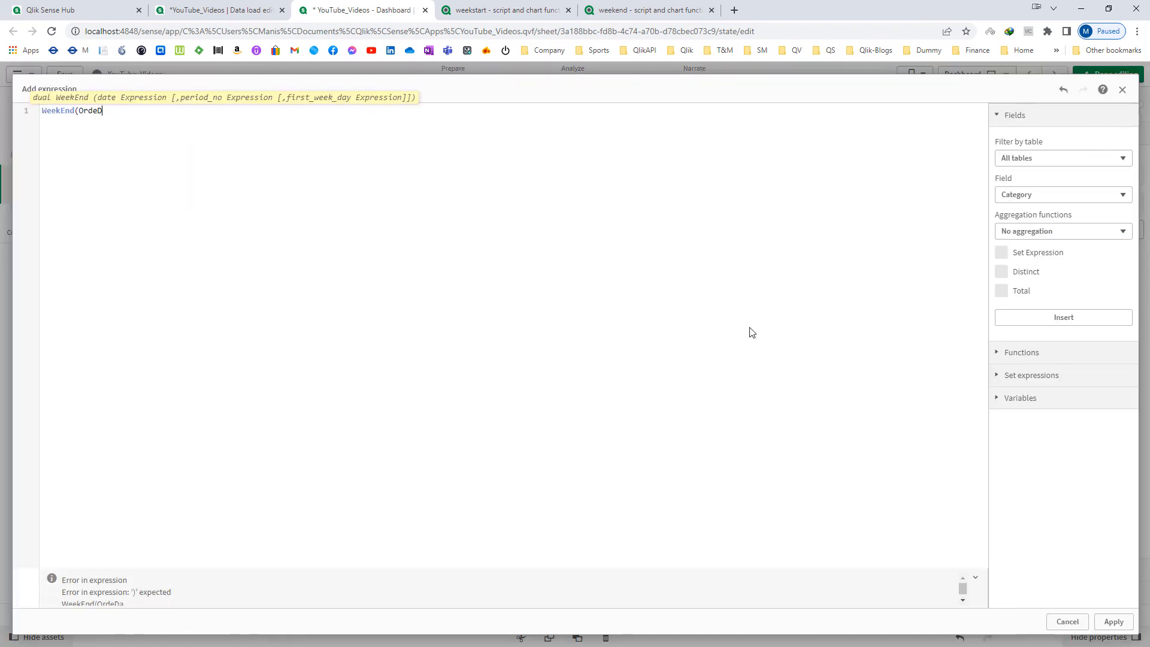
text(aate))
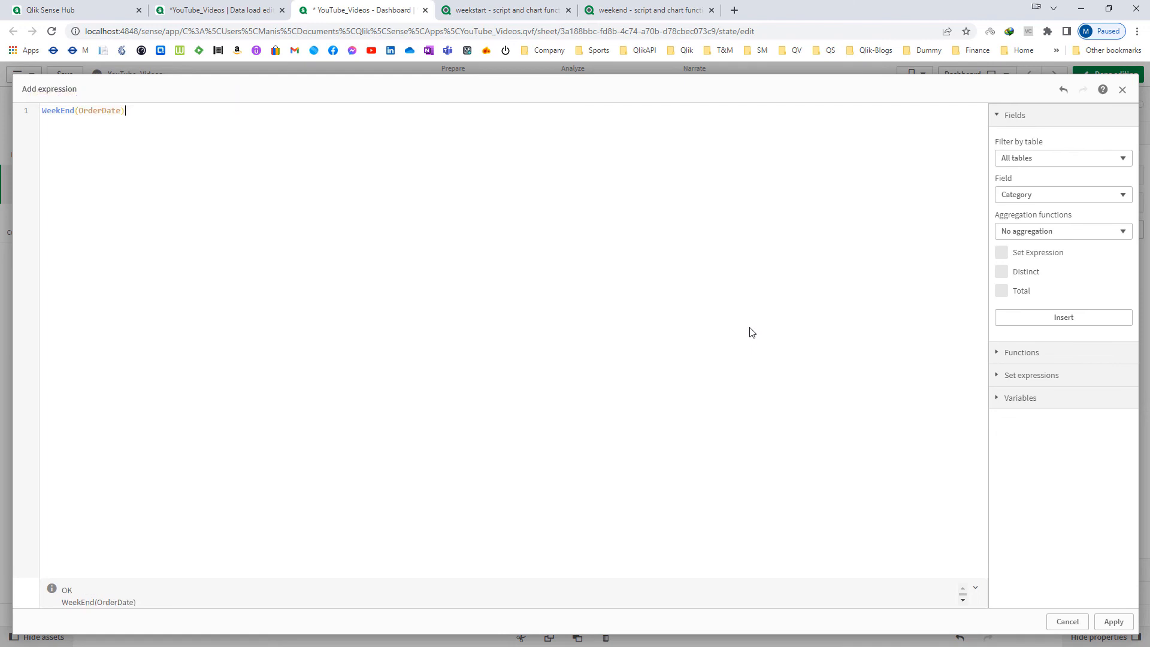
click(1113, 621)
click(1114, 73)
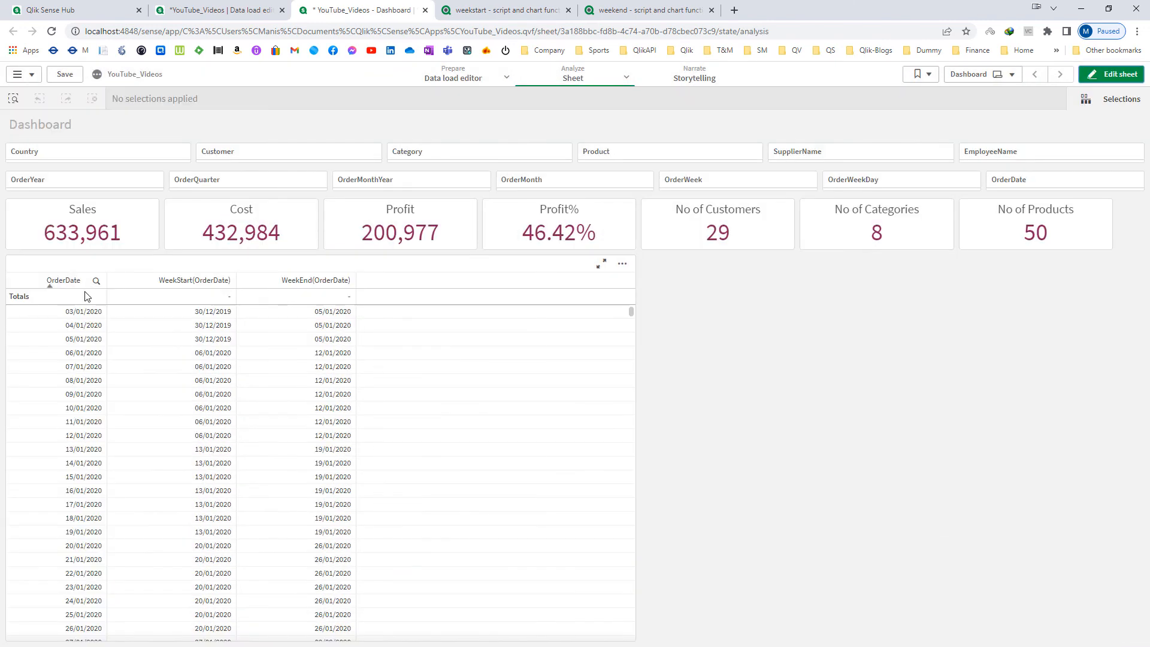
Step: Sort the table by OrderDate descending and check the week containing 11 March against the 2022 calendar
click(67, 281)
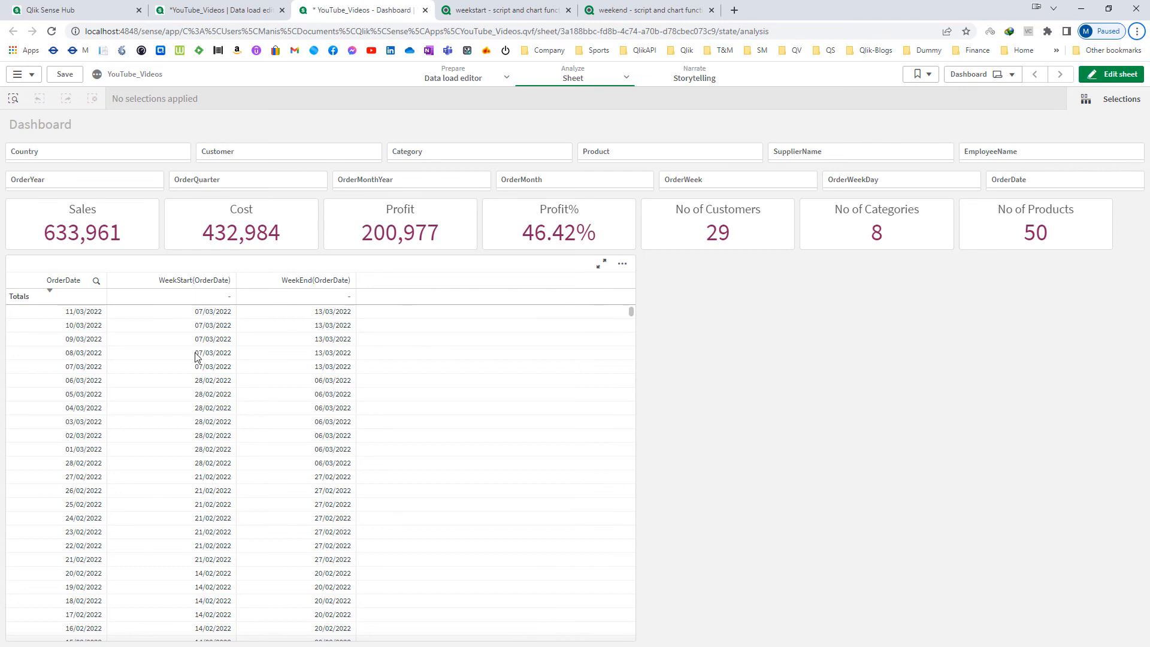
key(alt+Tab)
double_click(883, 315)
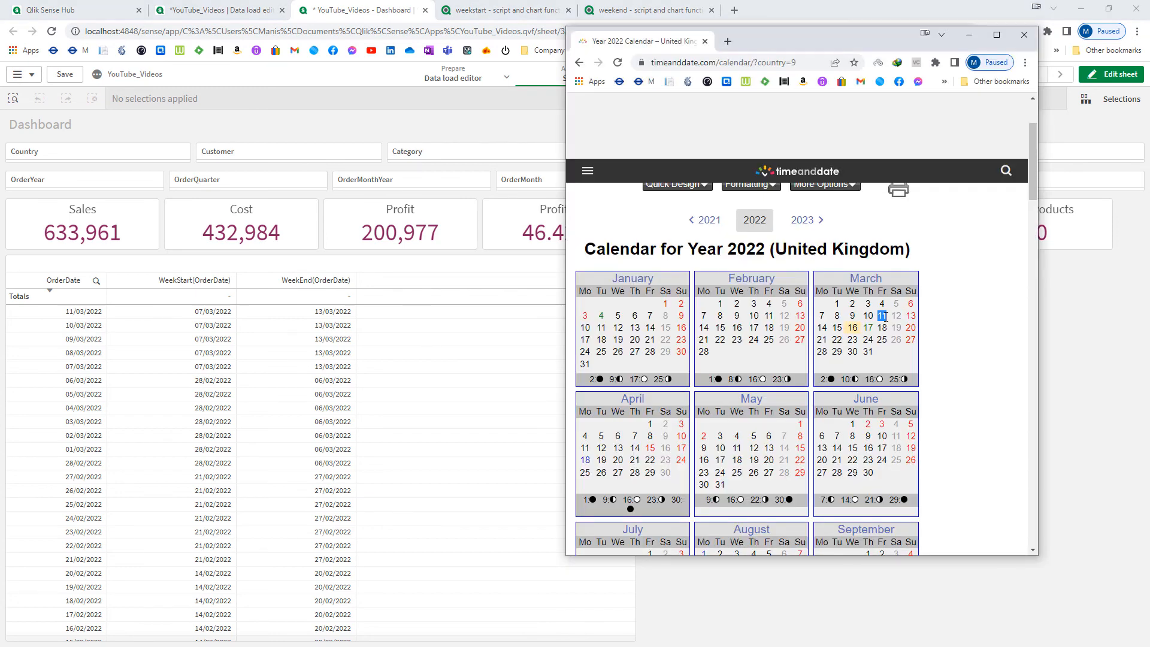
click(830, 319)
double_click(911, 316)
Step: In the data load editor's MasterCalendar load, add the field ,WeeKStart(TempOrderDate) on a new line below OrderDate
click(264, 10)
scroll(374, 504, down, 10)
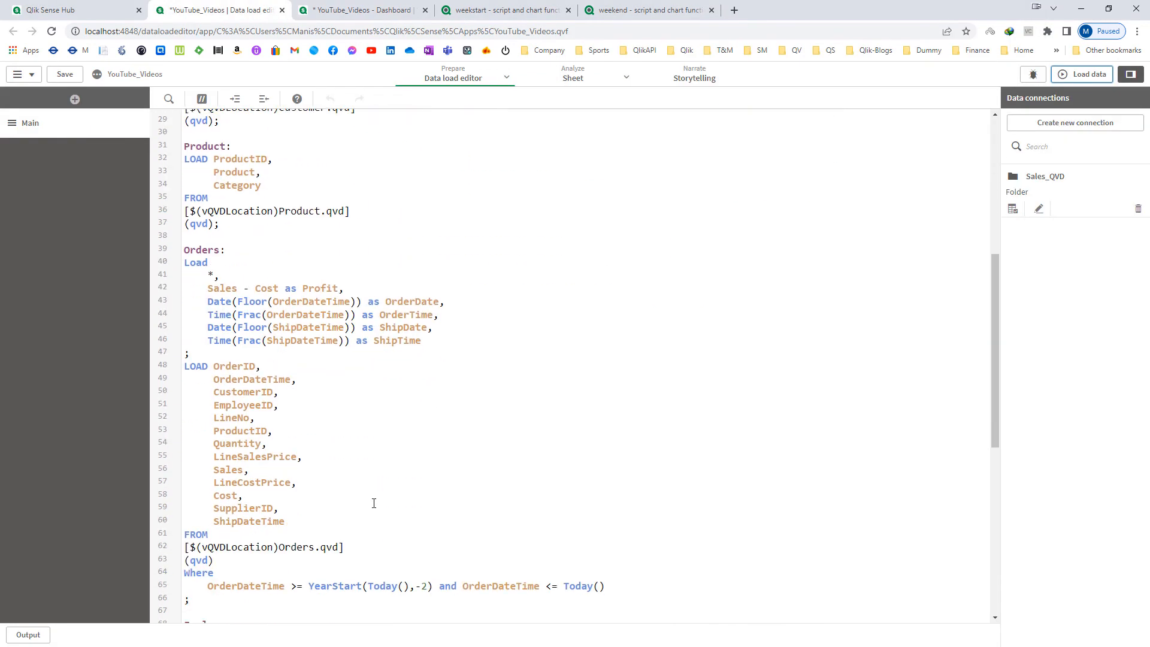
scroll(374, 503, down, 3)
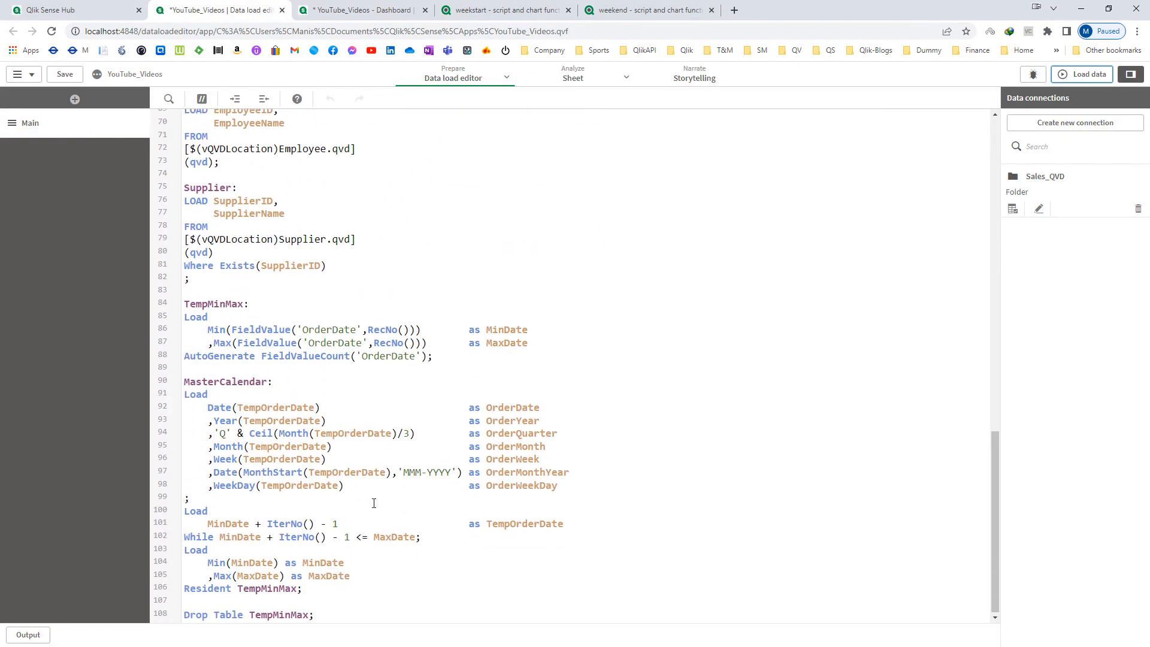
double_click(523, 407)
drag(207, 407, 540, 411)
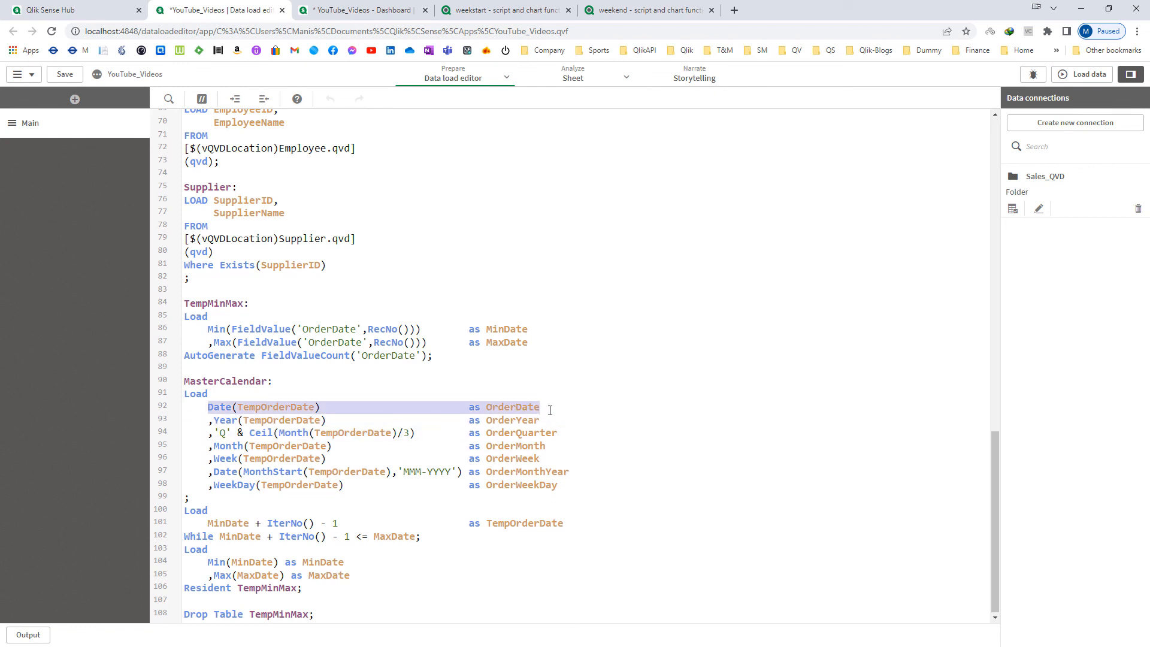
click(551, 411)
key(Return)
text(,WeeKStart(Tem)
key(Return)
text())
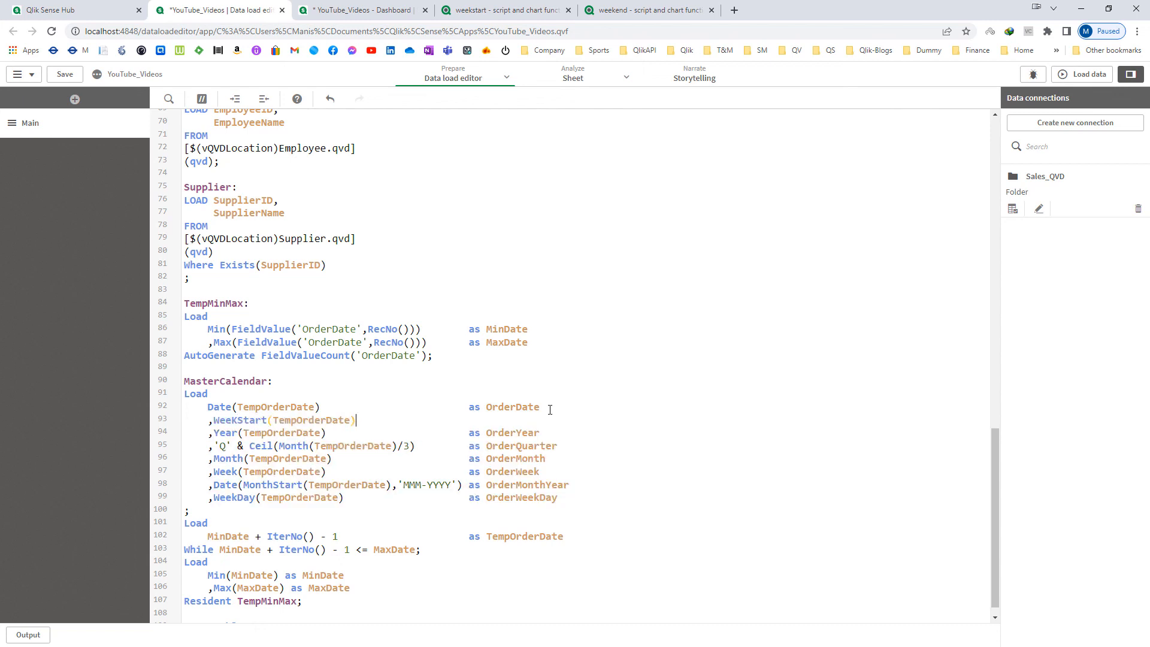
Step: Alias the new WeekStart field as OrderWeekStart, aligned with the other aliases
key(Tab)
text(as O)
key(BackSpace)
key(BackSpace)
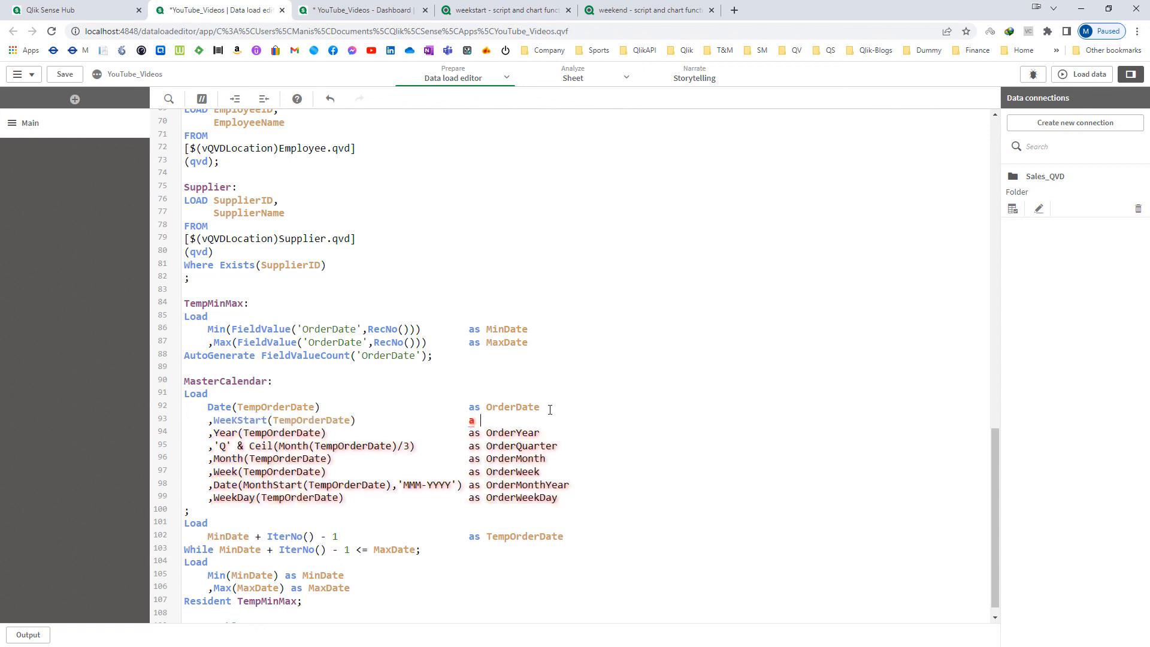
text(OrderWeekStart)
Step: Add the field ,WeekEnd(TempOrderDate) as OrderWeekEnd below OrderWeekStart in the MasterCalendar load, with its alias aligned, and load the data
key(Return)
text(,WeekE)
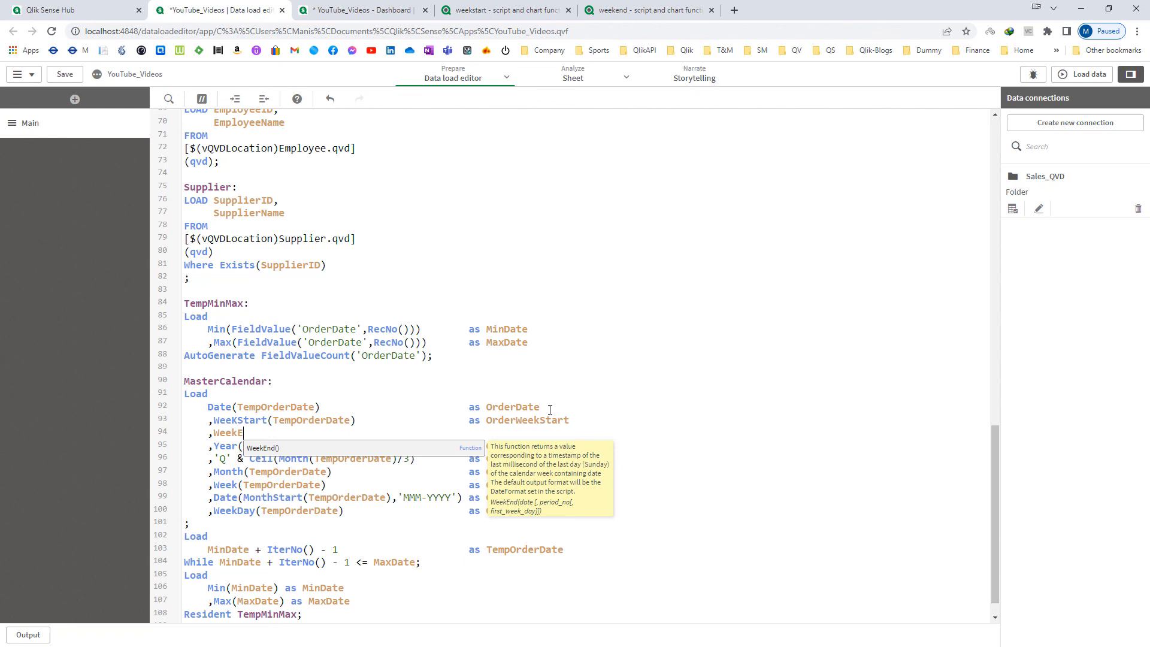
key(Return)
text(TempOrderDate)-)
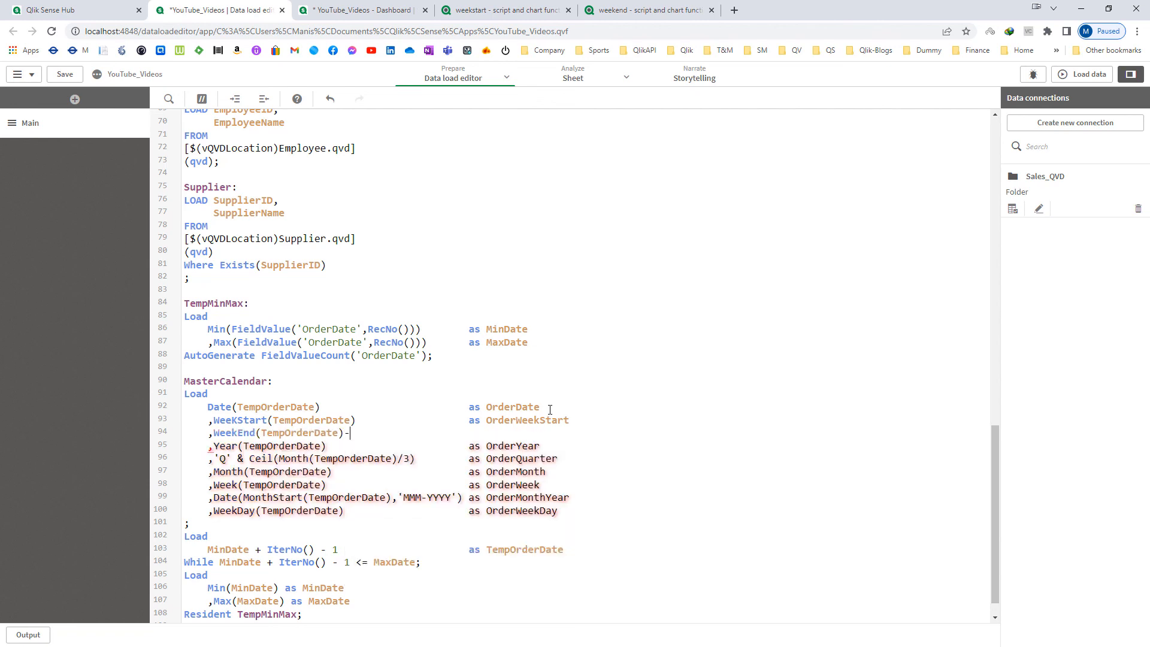
key(Tab)
key(Tab)
key(Tab)
key(Tab)
text(as OrderWeekEnd)
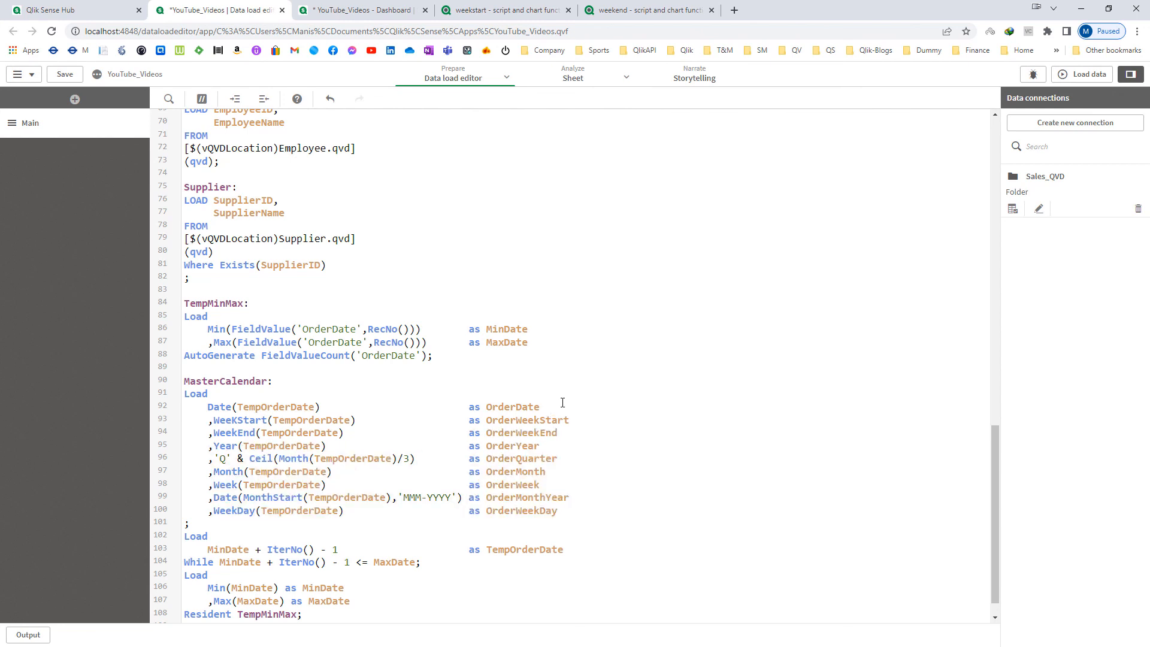
click(1083, 75)
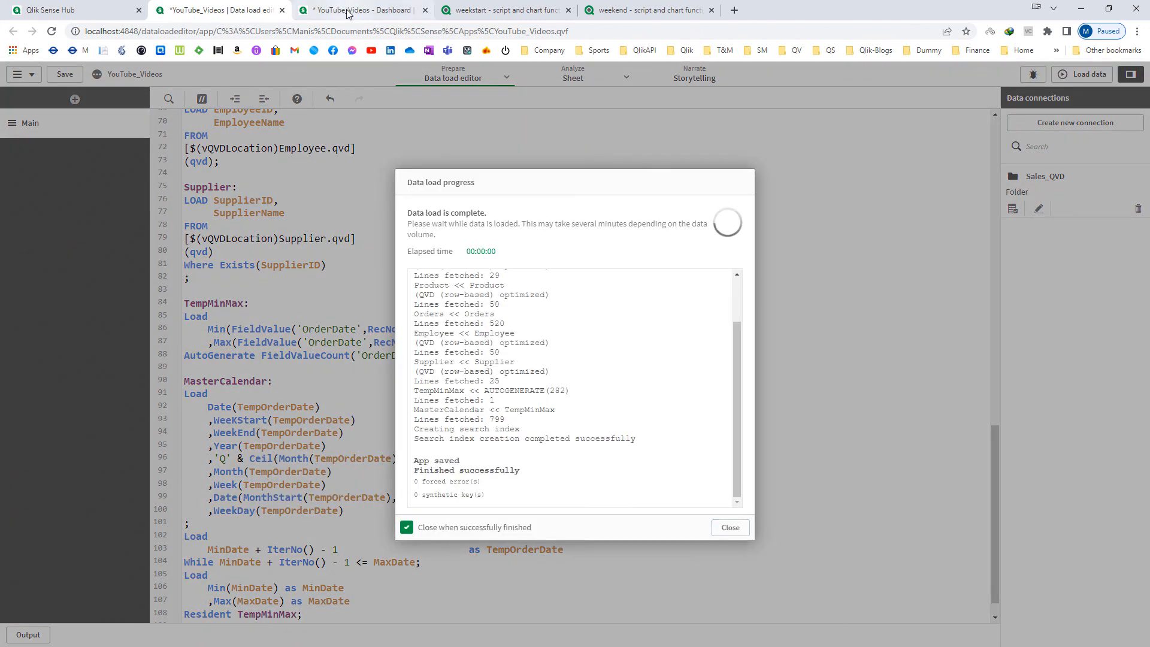
Step: Edit the Dashboard sheet and add the OrderWeekStart and OrderWeekEnd fields as new columns at the end of the OrderDate table
key(ctrl+Tab)
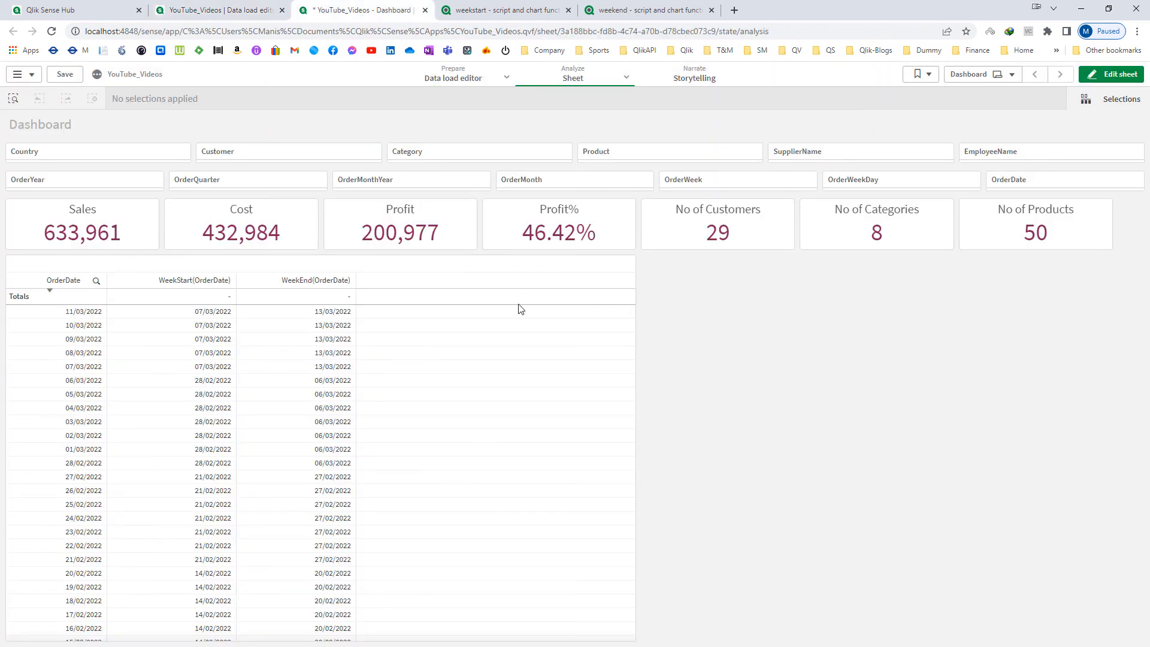
click(1115, 75)
click(30, 108)
click(90, 98)
text(Wee)
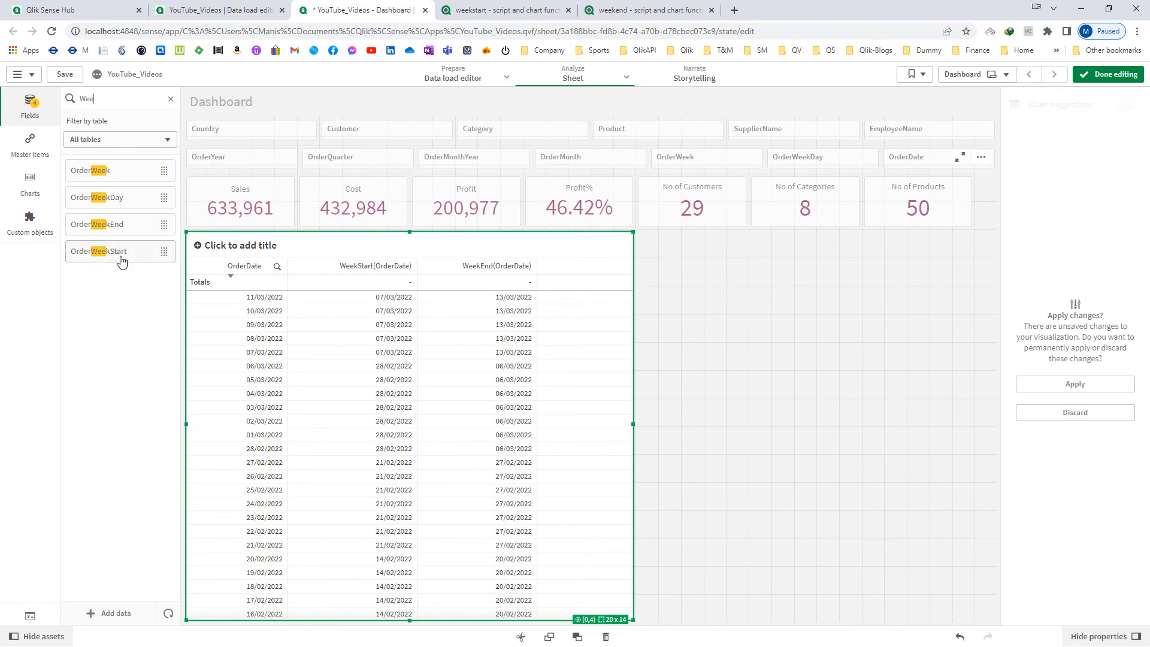
drag(122, 258, 280, 324)
click(364, 391)
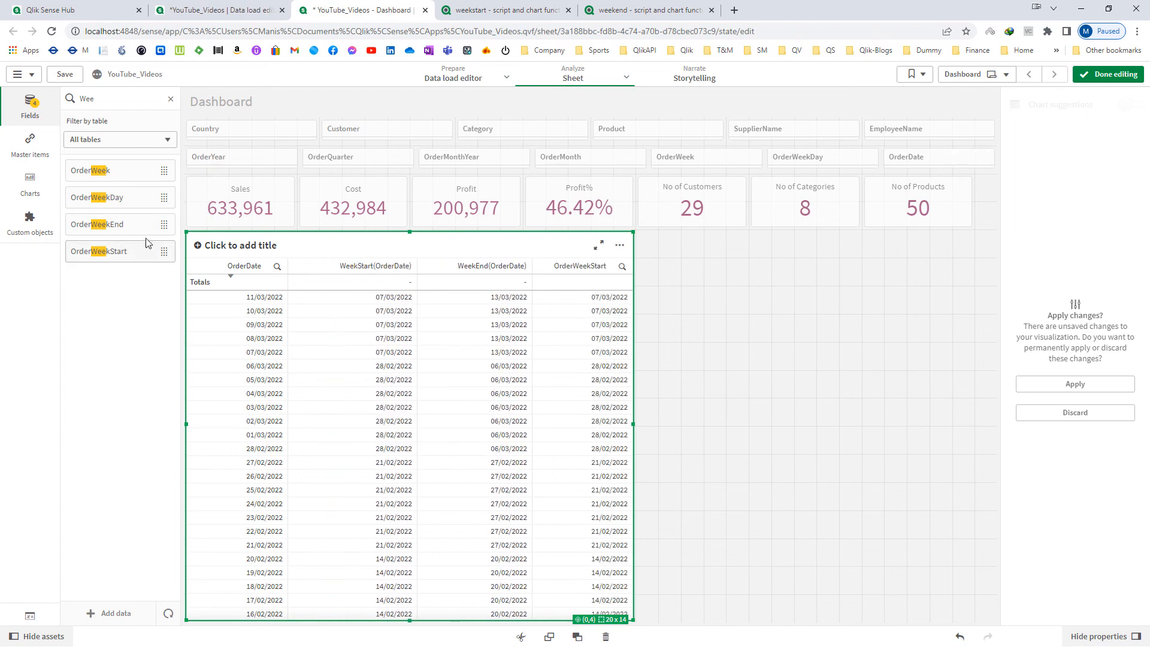
drag(99, 224, 413, 324)
click(395, 394)
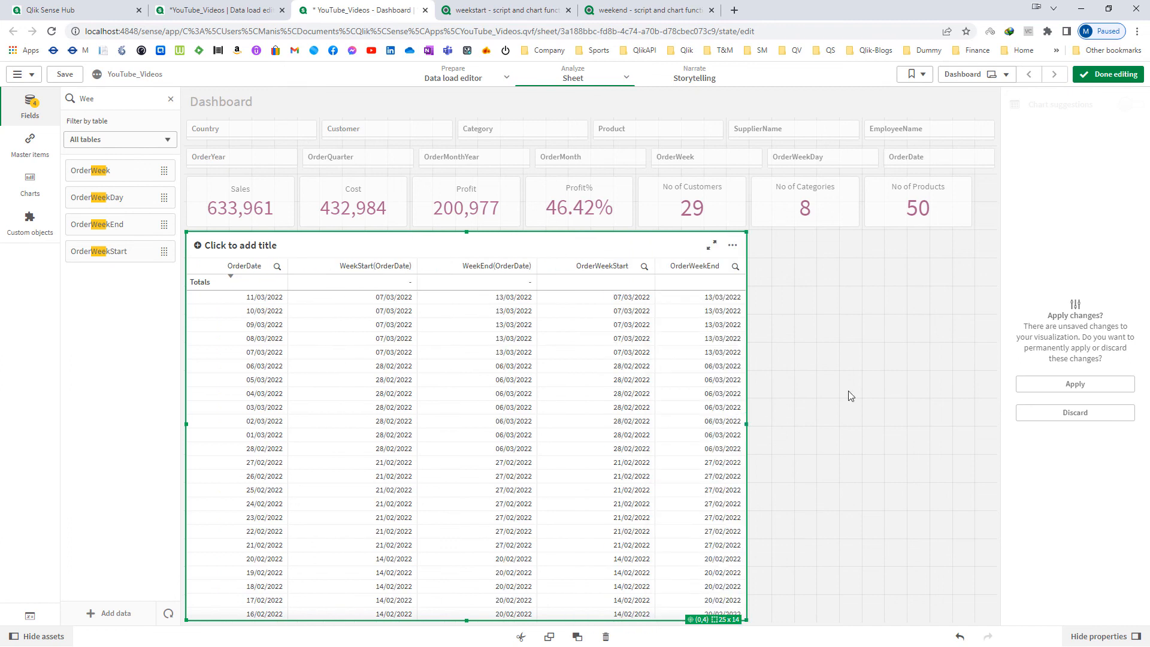
Step: Apply the pending changes to the table and narrow it to 21 x 14 grid cells
click(1054, 384)
drag(746, 424, 657, 426)
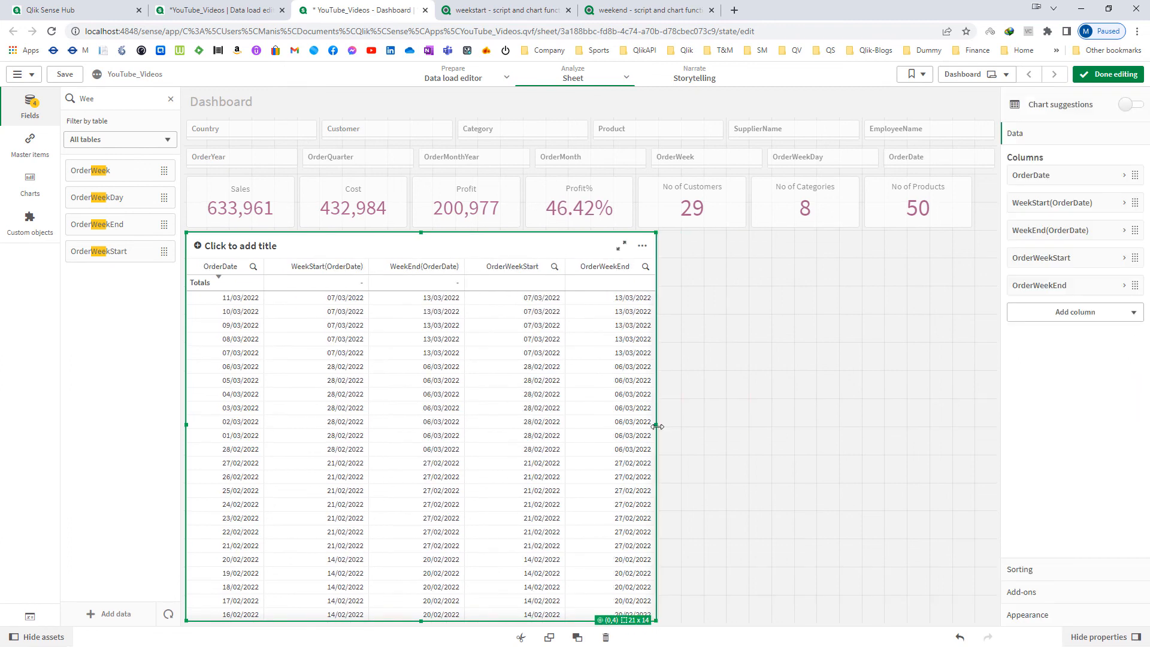